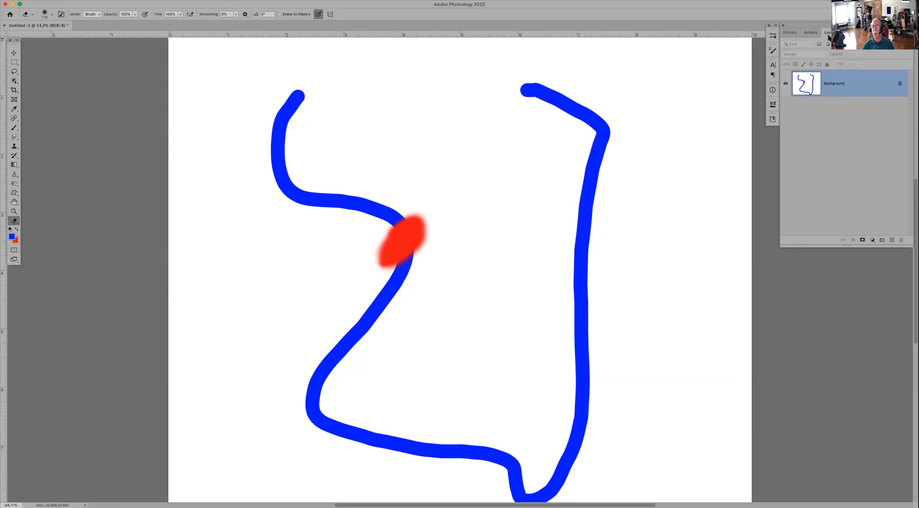
Step: Float the Layers panel clear of the drawing, unlock the Background layer, and erase the red spot on the blue line to transparency
left_click_drag(827, 36, 471, 169)
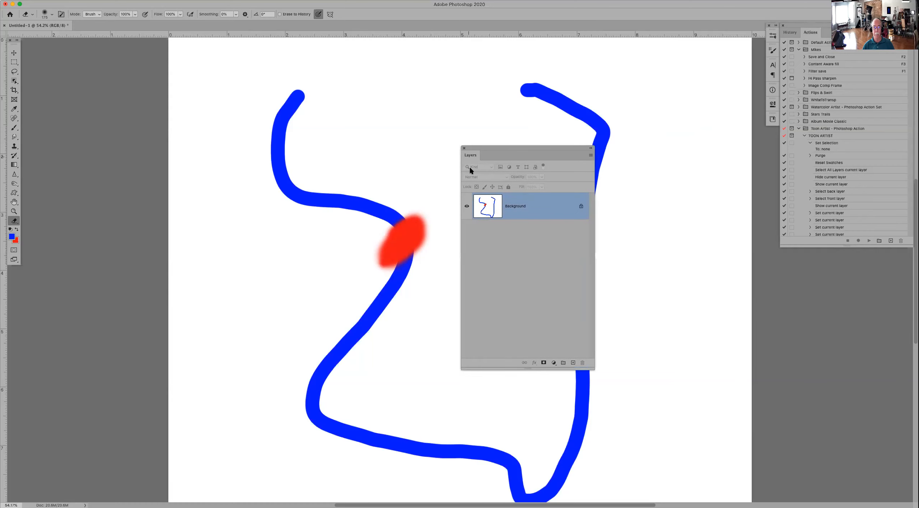
left_click(581, 207)
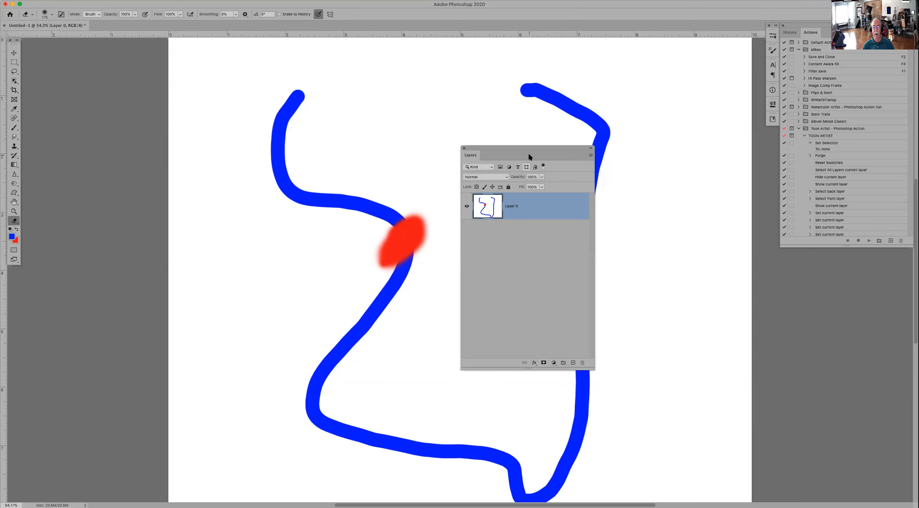
left_click_drag(495, 151, 727, 230)
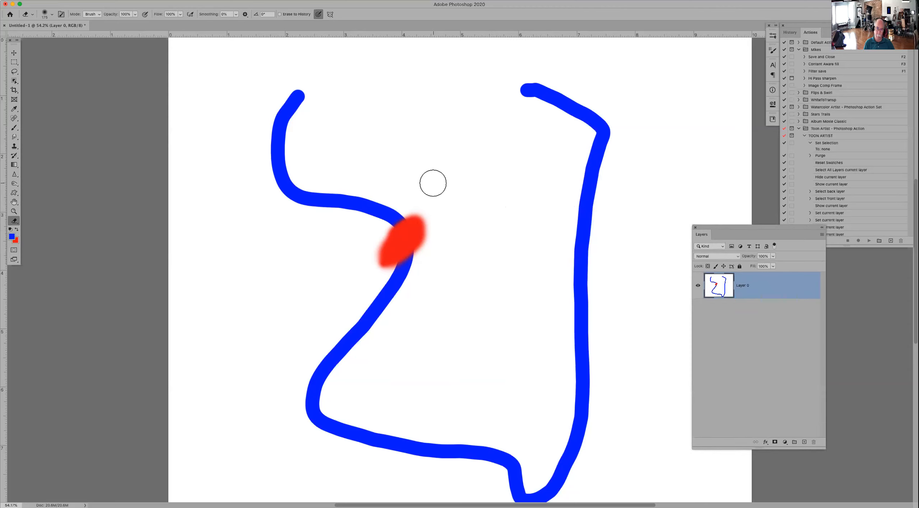
mouse_move(418, 213)
left_mouse_down()
mouse_move(394, 251)
mouse_move(407, 218)
mouse_move(390, 233)
mouse_move(384, 260)
mouse_move(411, 246)
mouse_move(392, 260)
mouse_move(419, 209)
mouse_move(402, 240)
left_mouse_up()
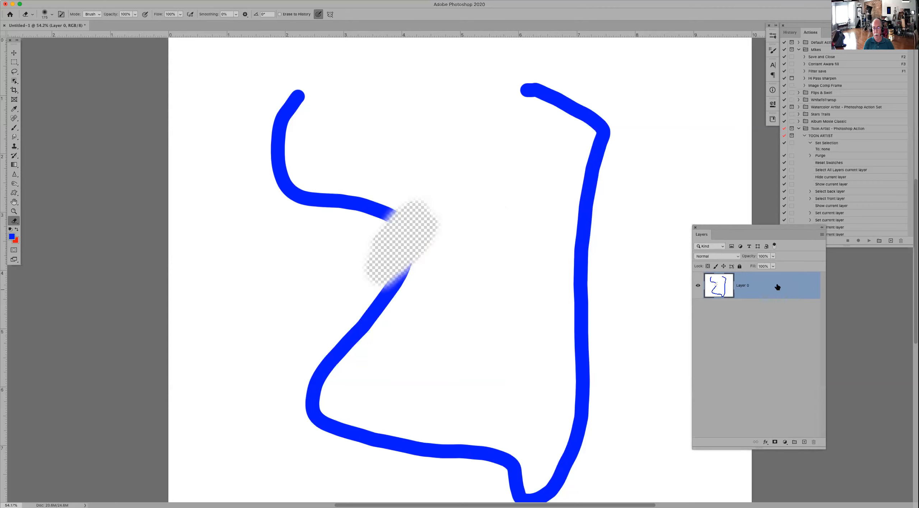
Step: Lock the transparency of Layer 0 through the Lock Layers options
left_click(818, 235)
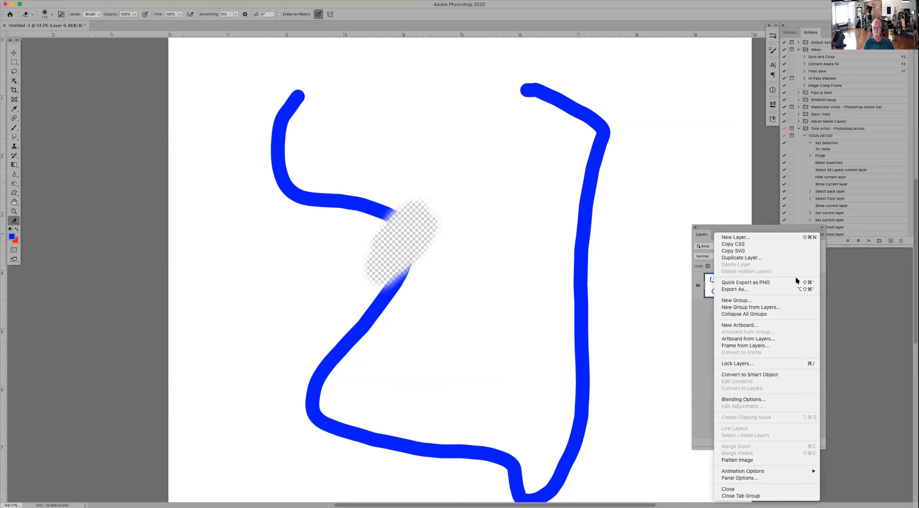
left_click(748, 364)
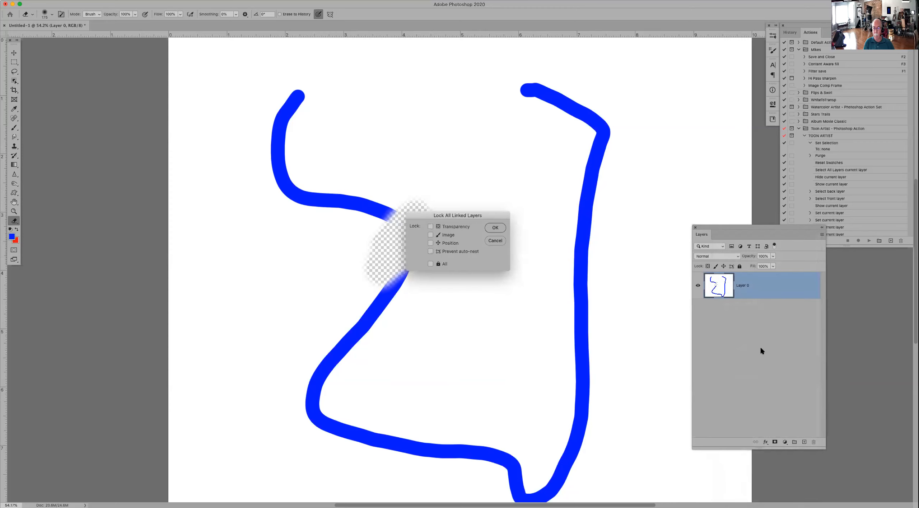
left_click(495, 229)
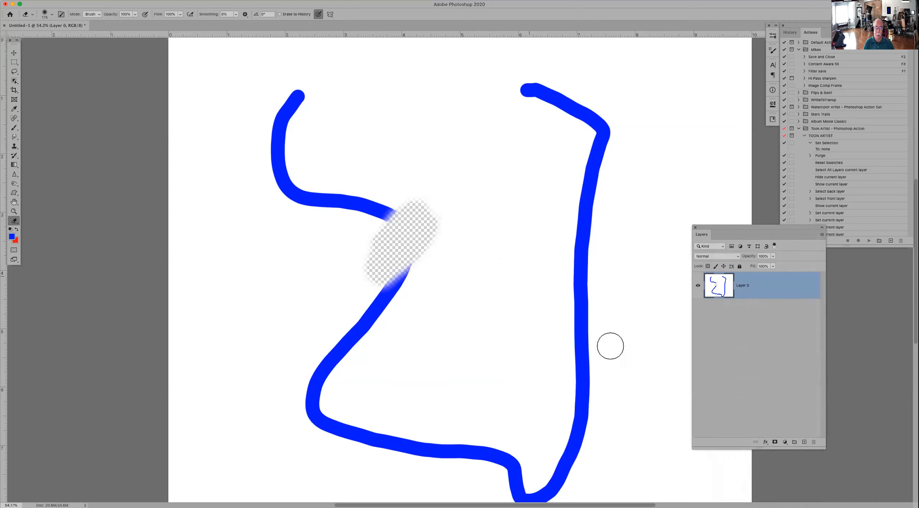
left_click(822, 234)
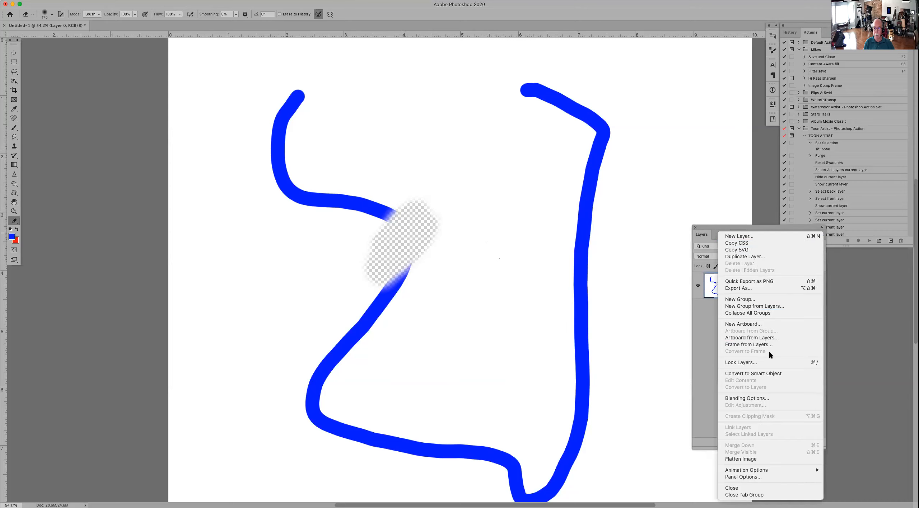
left_click(753, 364)
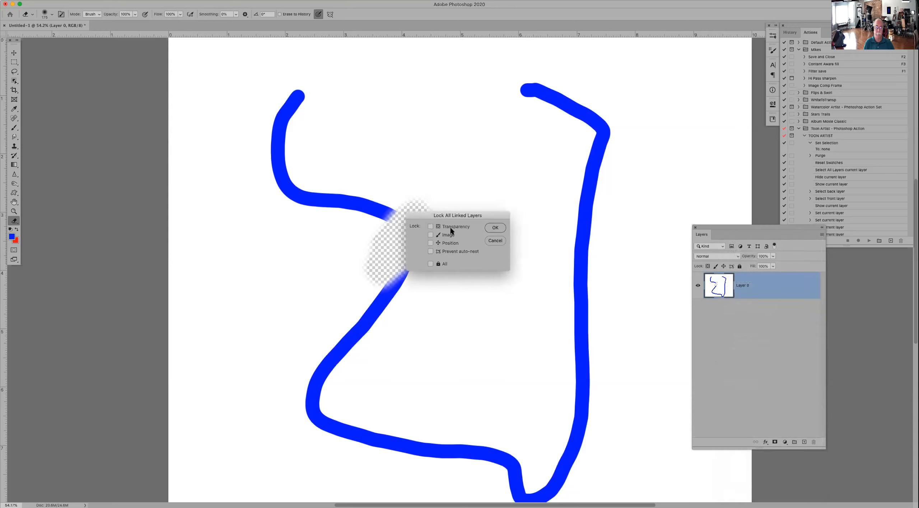
left_click(430, 227)
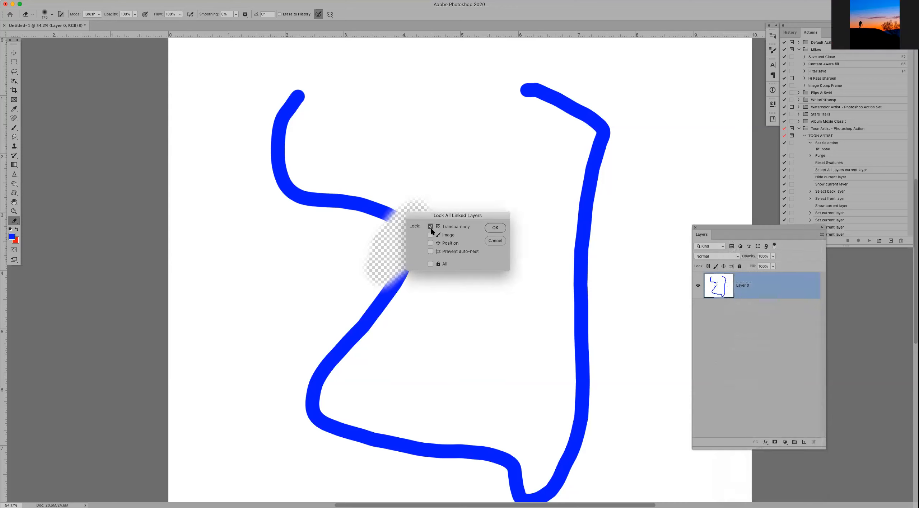
left_click(496, 227)
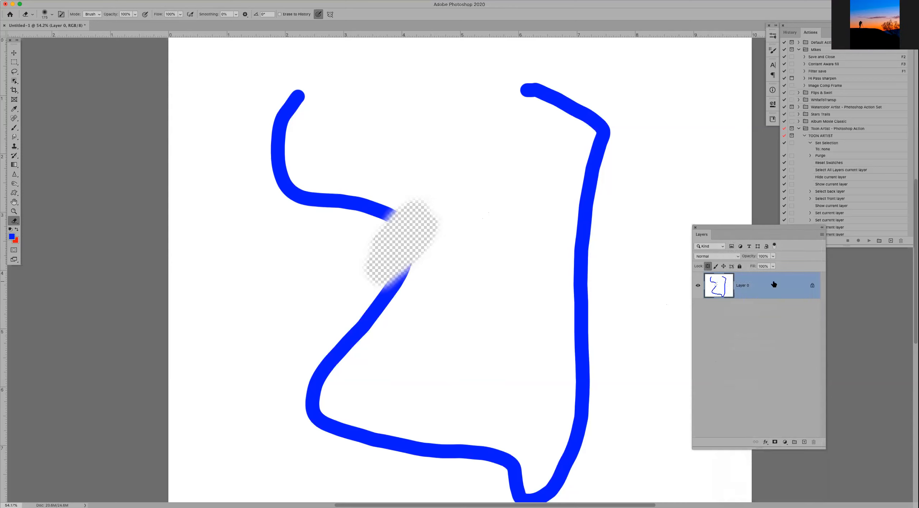
Step: Add a new layer filled with the blue foreground colour and lock its transparency
left_click(805, 441)
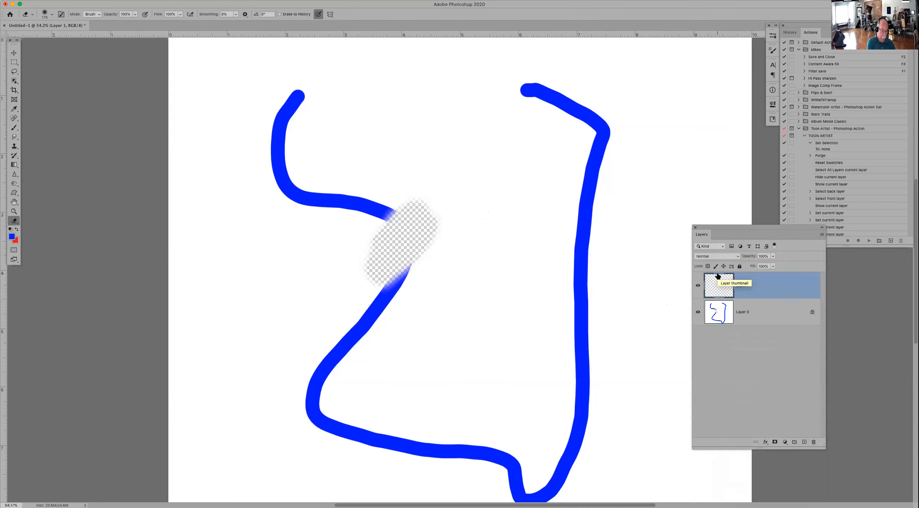
key("alt+BackSpace")
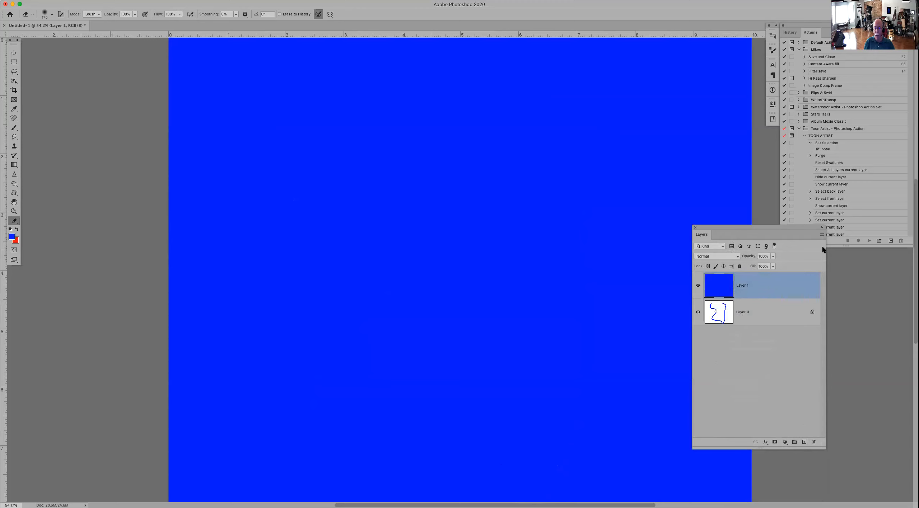
left_click(822, 235)
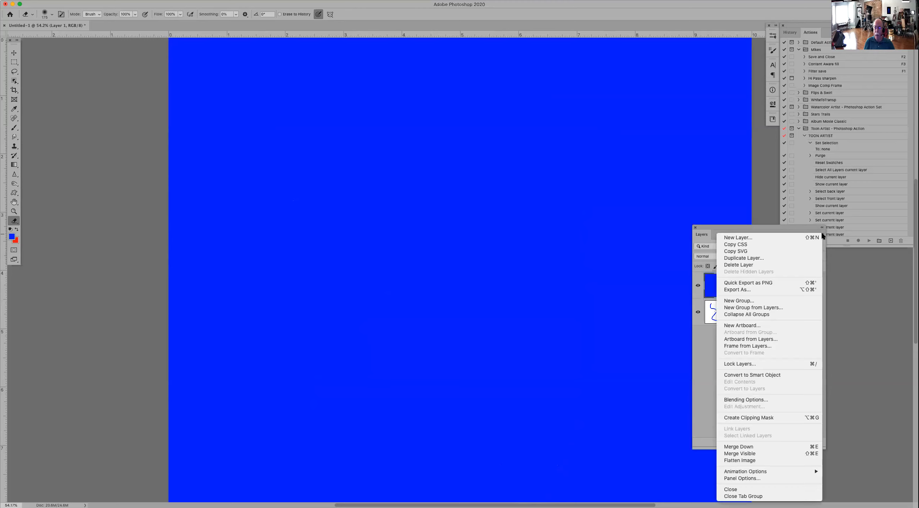
left_click(773, 365)
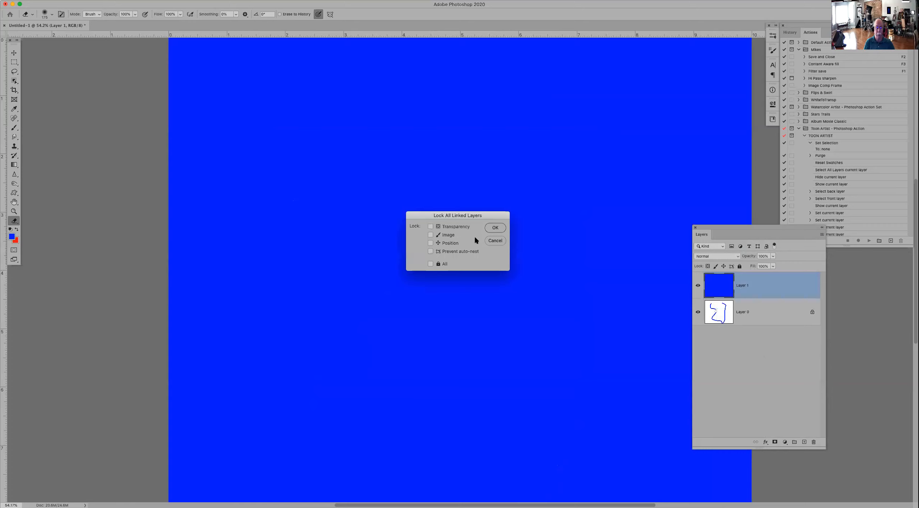
left_click(494, 228)
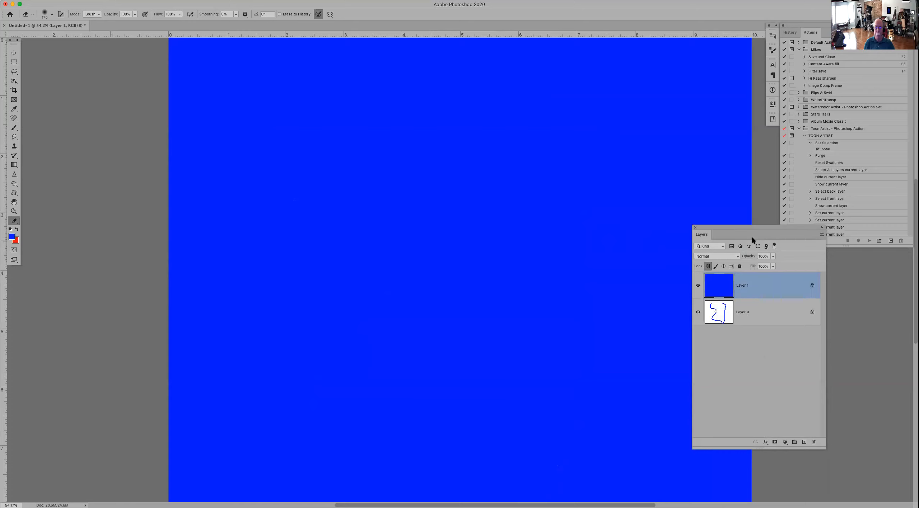
Step: Erase a zigzag on the locked blue layer, then unlock it and erase broadly along the line drawing underneath
mouse_move(483, 167)
left_mouse_down()
mouse_move(432, 212)
mouse_move(498, 201)
mouse_move(529, 214)
mouse_move(526, 271)
mouse_move(560, 274)
mouse_move(549, 382)
left_mouse_up()
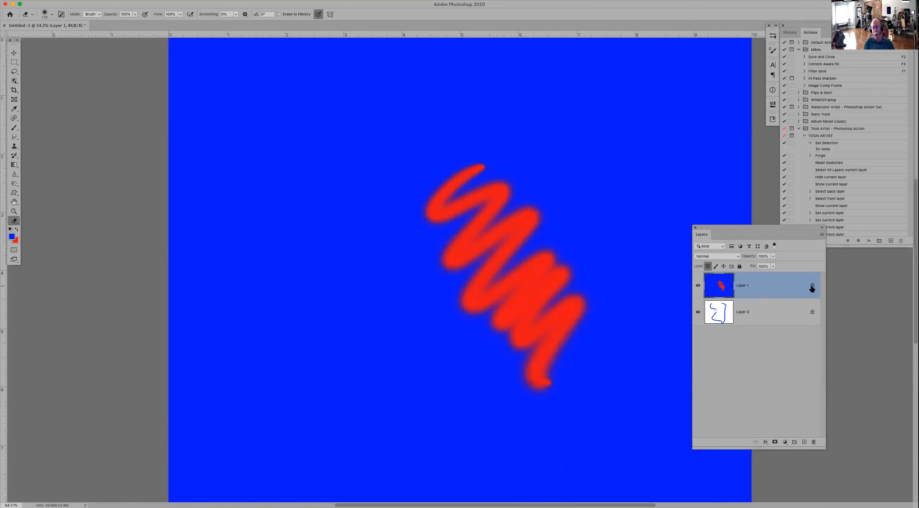
left_click(813, 286)
left_click_drag(512, 185, 481, 212)
mouse_move(452, 247)
left_mouse_down()
mouse_move(474, 271)
mouse_move(510, 254)
left_mouse_up()
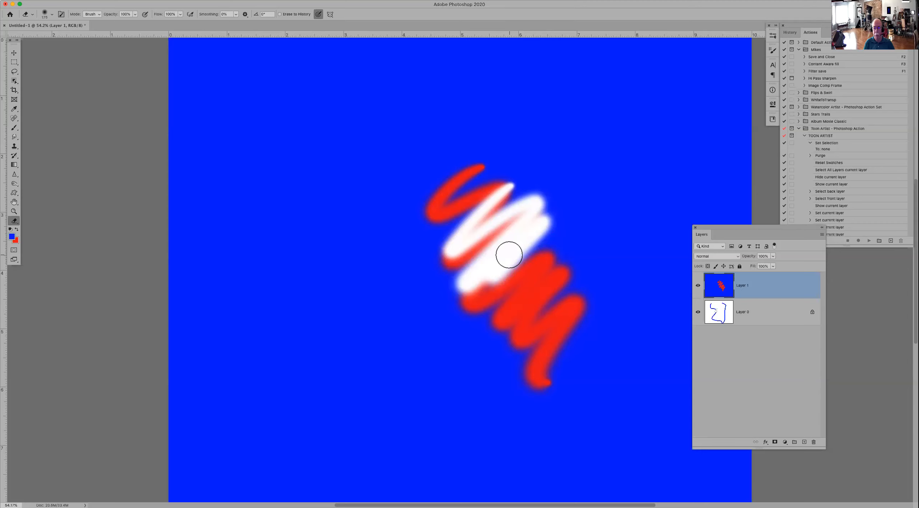
mouse_move(509, 255)
left_mouse_down()
mouse_move(494, 299)
mouse_move(365, 267)
mouse_move(323, 169)
mouse_move(397, 176)
mouse_move(399, 191)
mouse_move(476, 205)
mouse_move(427, 307)
mouse_move(357, 290)
mouse_move(378, 327)
mouse_move(345, 359)
mouse_move(359, 299)
mouse_move(332, 335)
mouse_move(529, 272)
mouse_move(556, 333)
mouse_move(649, 394)
left_mouse_up()
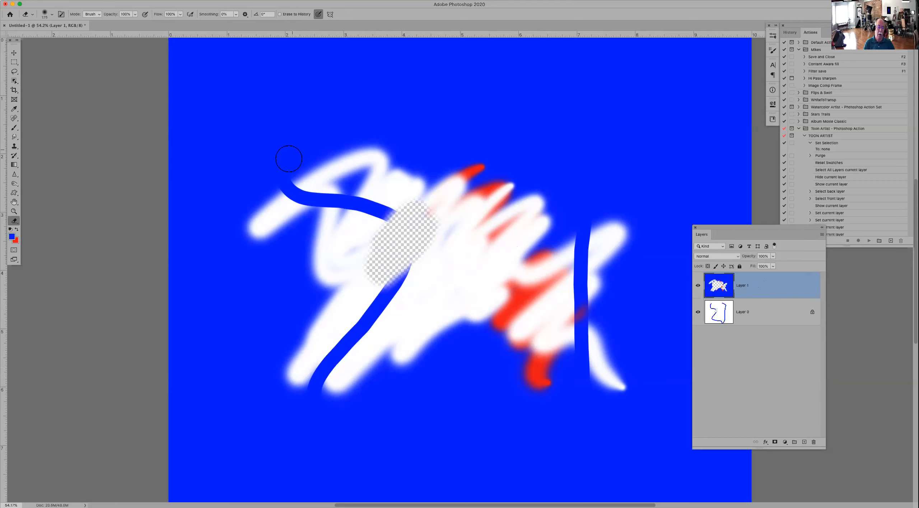
mouse_move(287, 174)
left_mouse_down()
mouse_move(291, 98)
mouse_move(276, 156)
mouse_move(267, 135)
mouse_move(283, 100)
mouse_move(277, 201)
mouse_move(356, 211)
mouse_move(388, 323)
mouse_move(329, 373)
mouse_move(314, 445)
mouse_move(306, 381)
mouse_move(321, 447)
mouse_move(345, 448)
mouse_move(382, 417)
mouse_move(387, 470)
mouse_move(425, 431)
mouse_move(437, 454)
mouse_move(462, 428)
mouse_move(468, 456)
mouse_move(426, 466)
mouse_move(536, 454)
mouse_move(492, 464)
mouse_move(539, 490)
mouse_move(597, 358)
mouse_move(614, 367)
mouse_move(582, 398)
mouse_move(584, 390)
mouse_move(554, 478)
mouse_move(577, 380)
mouse_move(569, 194)
mouse_move(574, 221)
mouse_move(598, 169)
mouse_move(573, 158)
mouse_move(597, 119)
mouse_move(577, 128)
mouse_move(582, 85)
mouse_move(474, 98)
mouse_move(521, 119)
left_mouse_up()
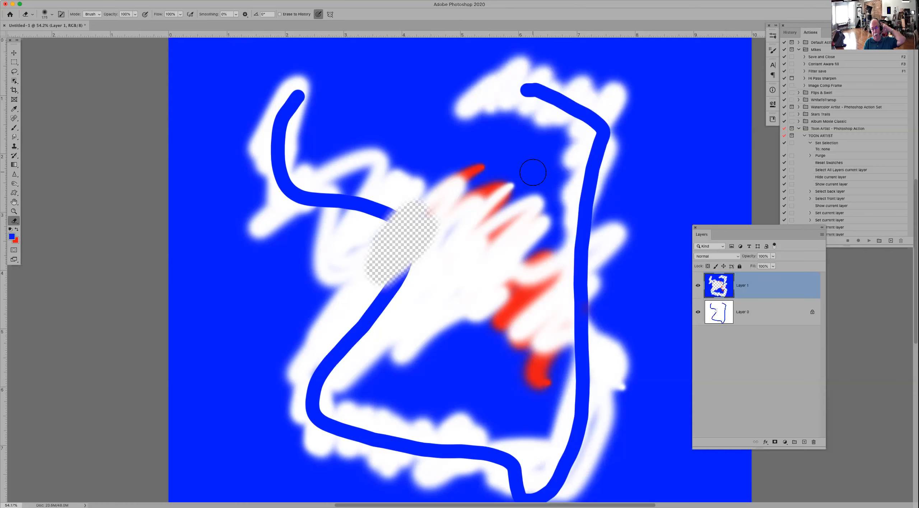
Step: Compare the image with Layer 1 hidden and shown, and delete Layer 1
left_click(697, 285)
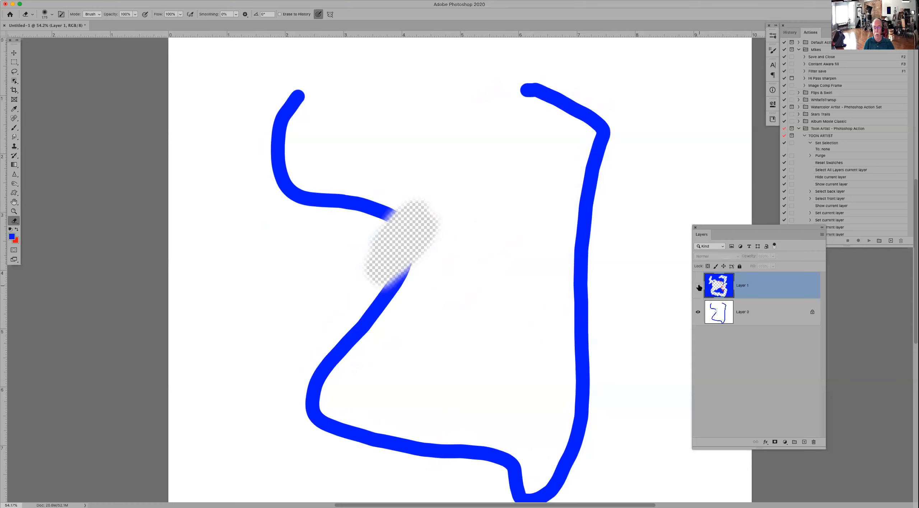
left_click(698, 287)
left_click(697, 286)
left_click(697, 287)
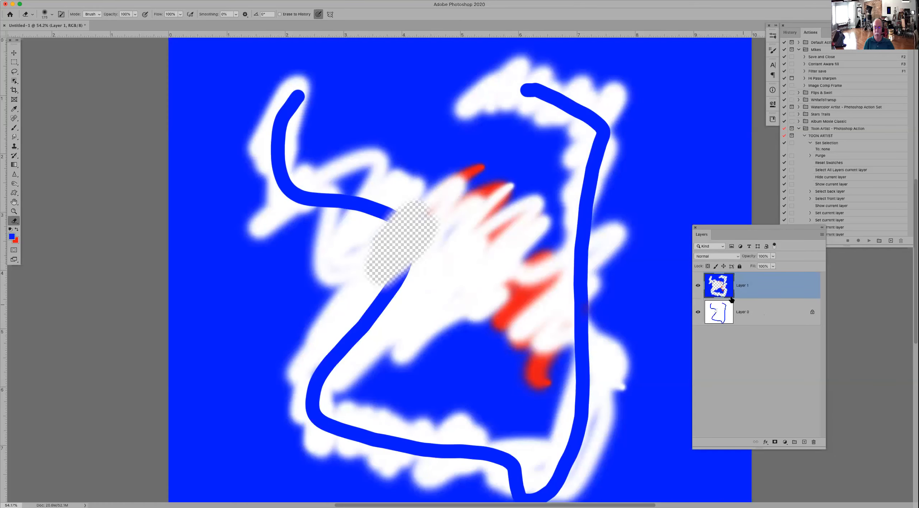
left_click_drag(782, 285, 814, 442)
Step: Erase over the right-hand blue line with transparency locked, then unlock Layer 0 and erase the same patch to transparency
mouse_move(606, 199)
left_mouse_down()
mouse_move(558, 254)
mouse_move(574, 316)
left_mouse_up()
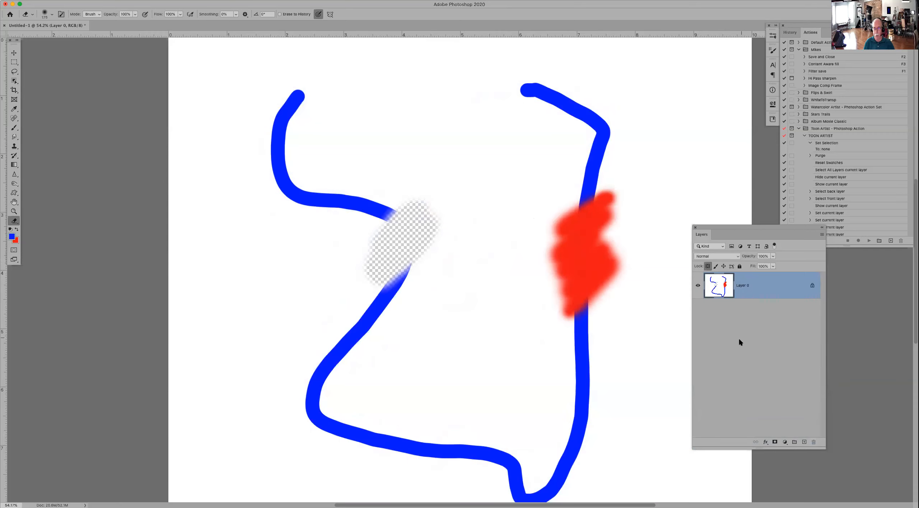
left_click(811, 287)
mouse_move(589, 215)
left_mouse_down()
mouse_move(558, 229)
mouse_move(604, 186)
mouse_move(572, 250)
mouse_move(607, 267)
mouse_move(573, 313)
mouse_move(611, 203)
mouse_move(562, 236)
mouse_move(620, 233)
mouse_move(594, 295)
mouse_move(607, 301)
mouse_move(575, 317)
left_mouse_up()
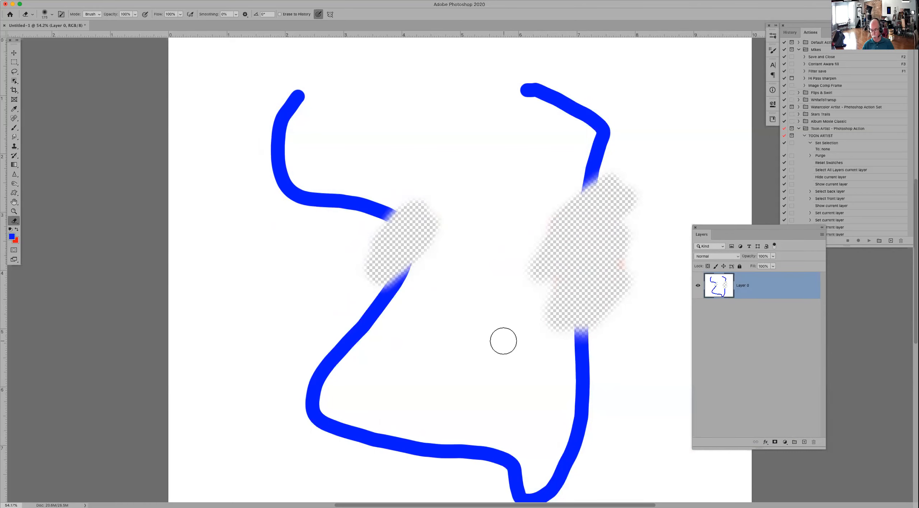
Step: Choose the first 284 px Kyle's Spatter brush from Special Effects Brushes and paint blue spatter beside the upper-left curve
left_click(44, 14)
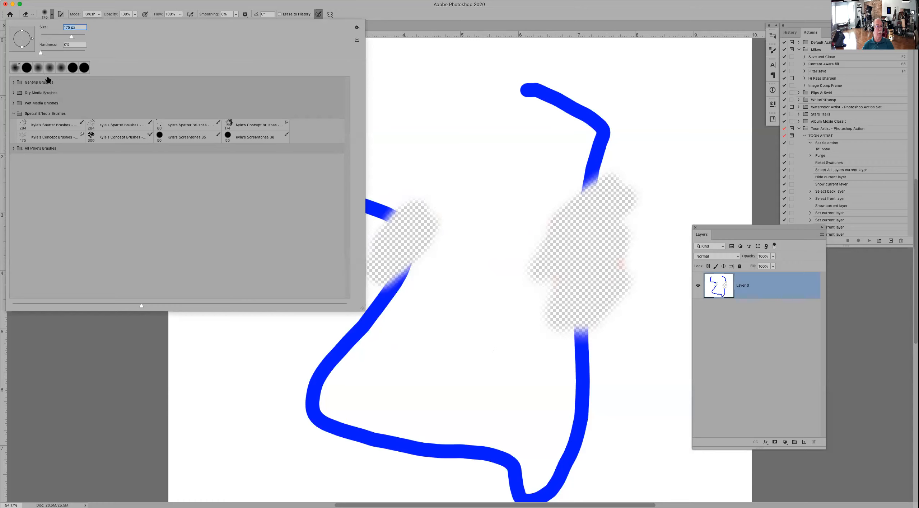
left_click(46, 126)
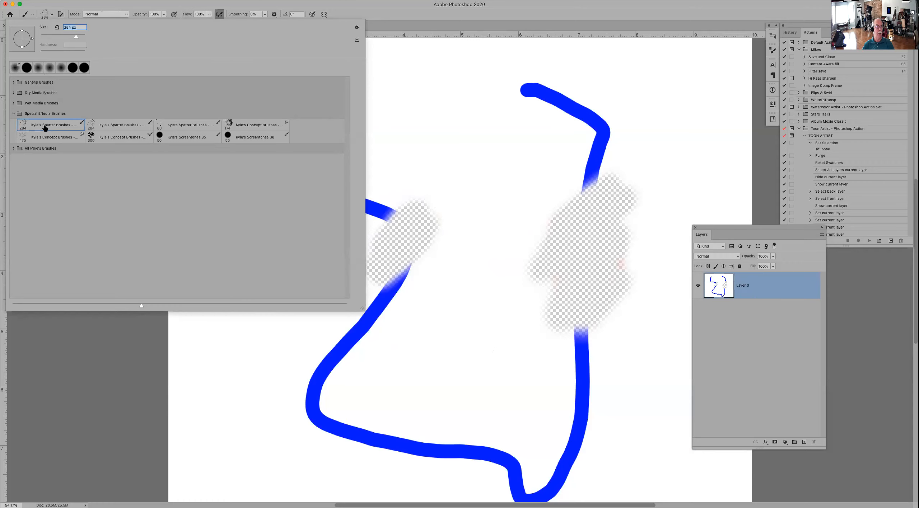
left_click(467, 12)
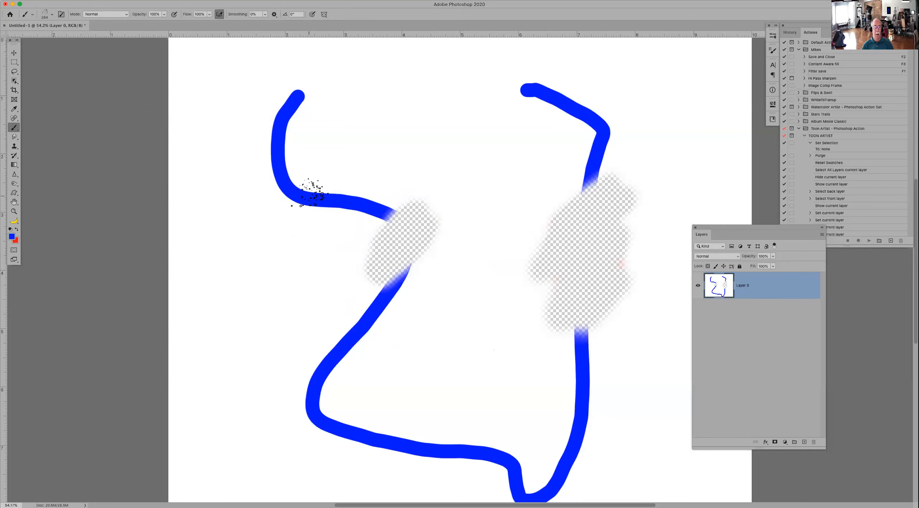
left_click_drag(374, 129, 342, 135)
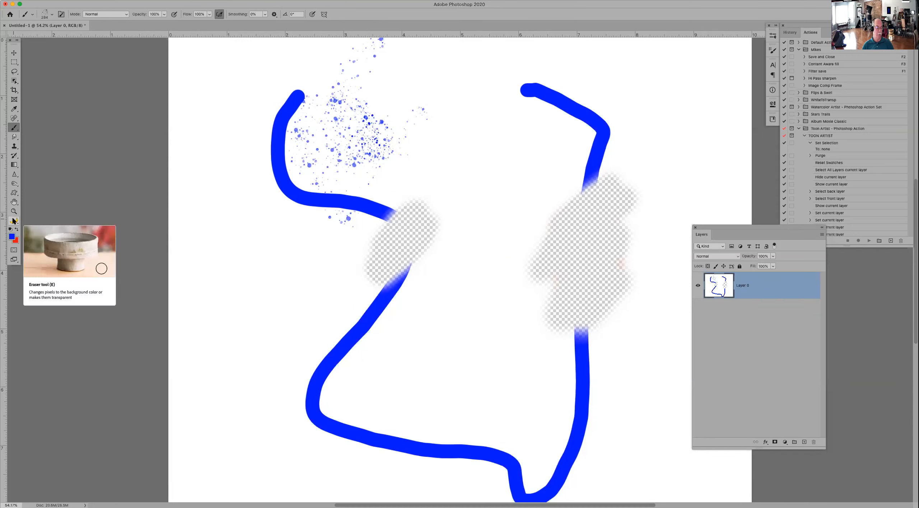
Step: Give the Eraser the 284 px Kyle's Spatter tip and erase speckles over the upper-right line and lower-left diagonal
left_click(14, 221)
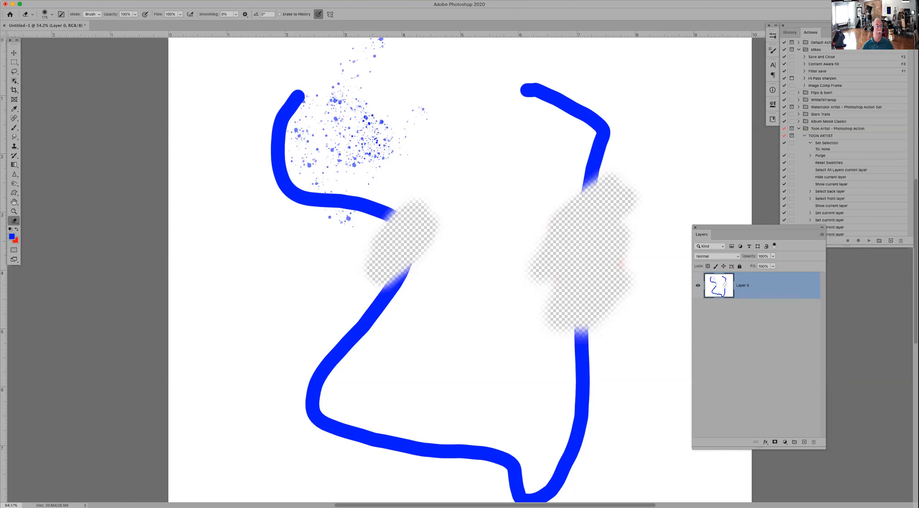
left_click(52, 15)
left_click(37, 127)
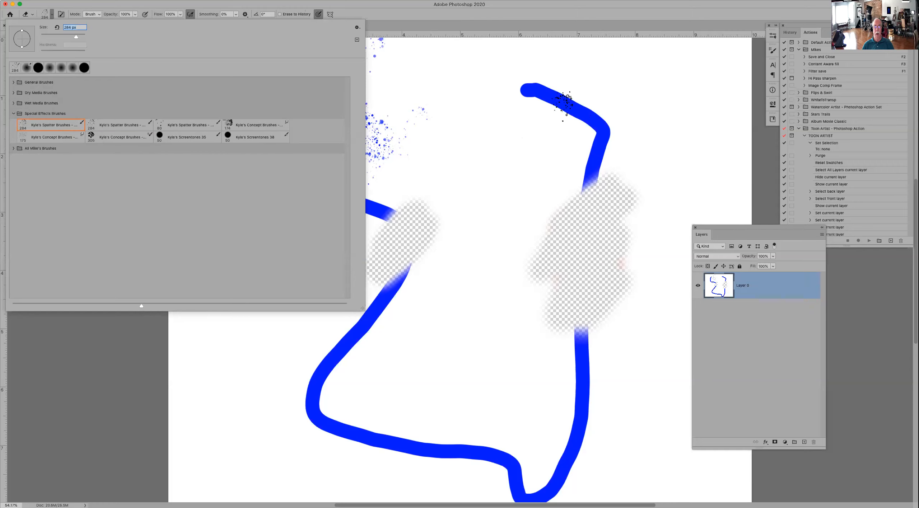
left_click(567, 106)
left_click_drag(566, 107, 578, 116)
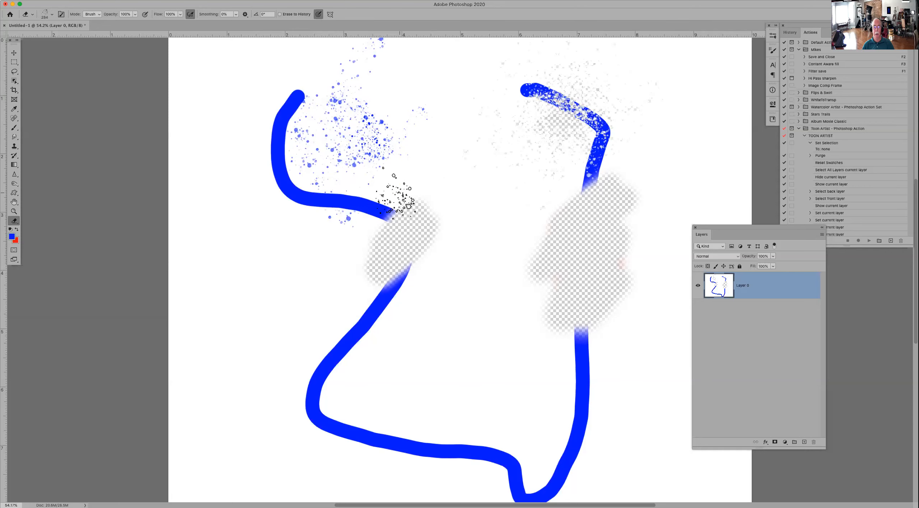
mouse_move(345, 346)
left_mouse_down()
mouse_move(339, 355)
mouse_move(334, 349)
mouse_move(375, 316)
left_mouse_up()
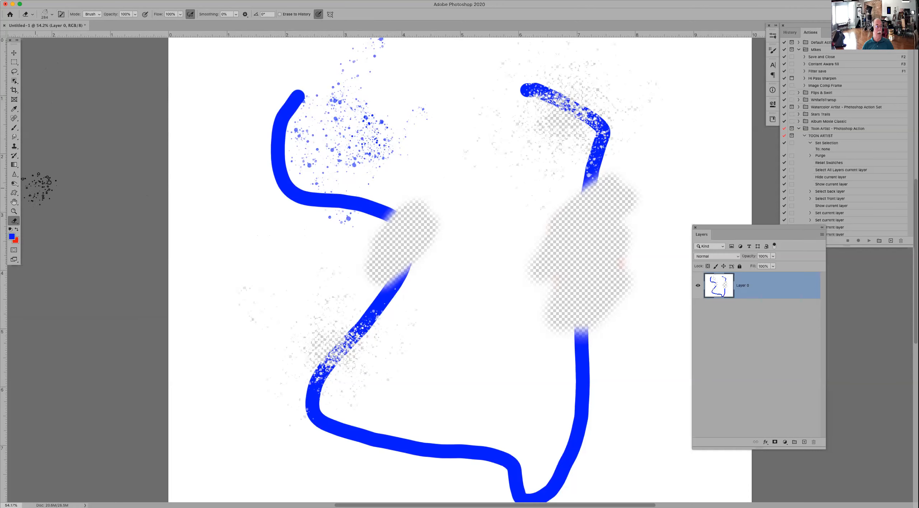
Step: Paint dense blue spatter with the Brush tool near the canvas's left edge, outside the blue curve
left_click(14, 128)
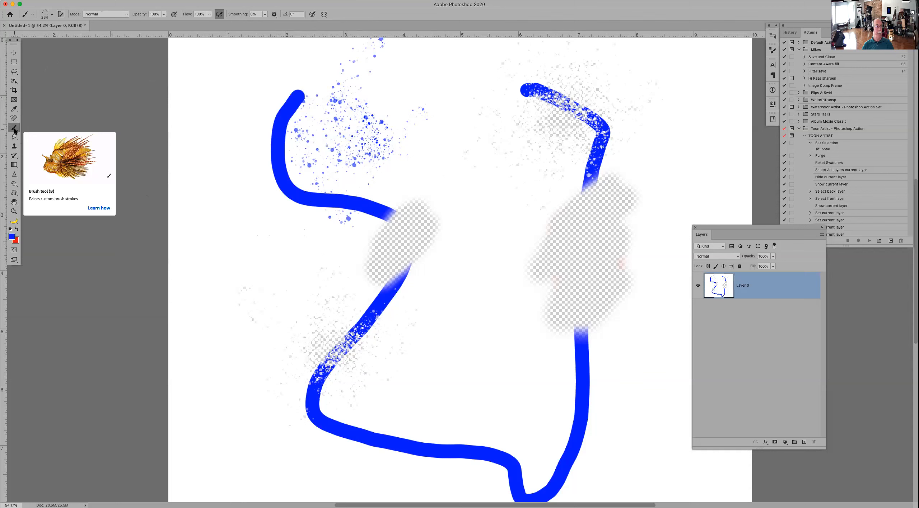
mouse_move(255, 217)
left_mouse_down()
mouse_move(233, 241)
mouse_move(257, 245)
mouse_move(250, 252)
mouse_move(259, 232)
mouse_move(255, 181)
left_mouse_up()
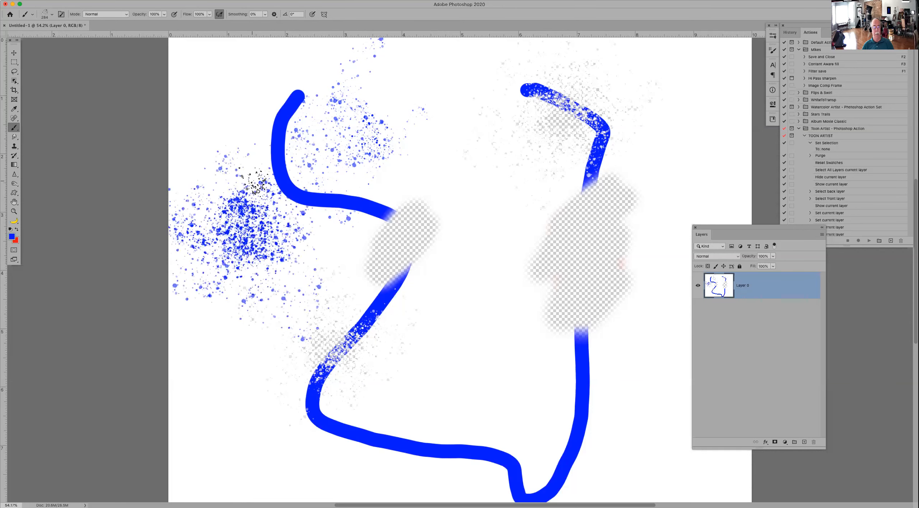
Step: Give the Smudge tool the 284 px Kyle's Spatter tip, smudge the lower-left blue diagonal into speckles, and reduce the tip size
left_click(15, 137)
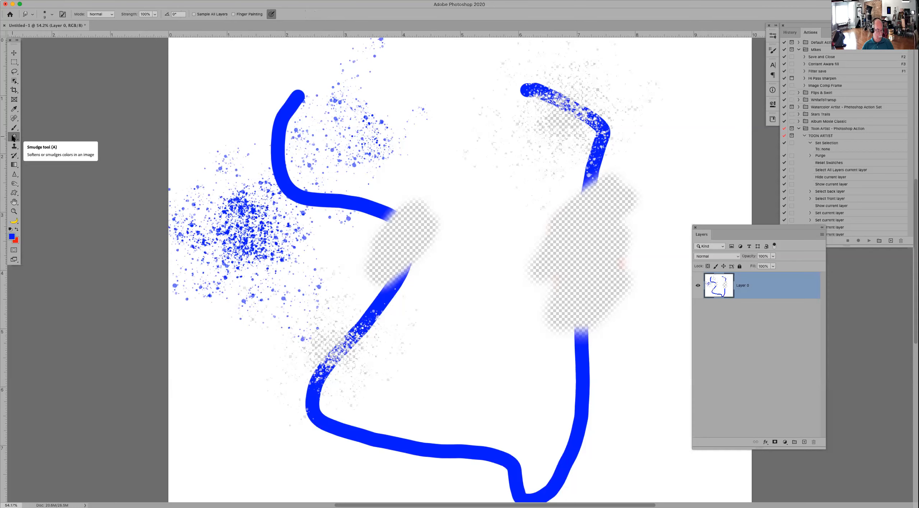
left_click(46, 15)
double_click(44, 125)
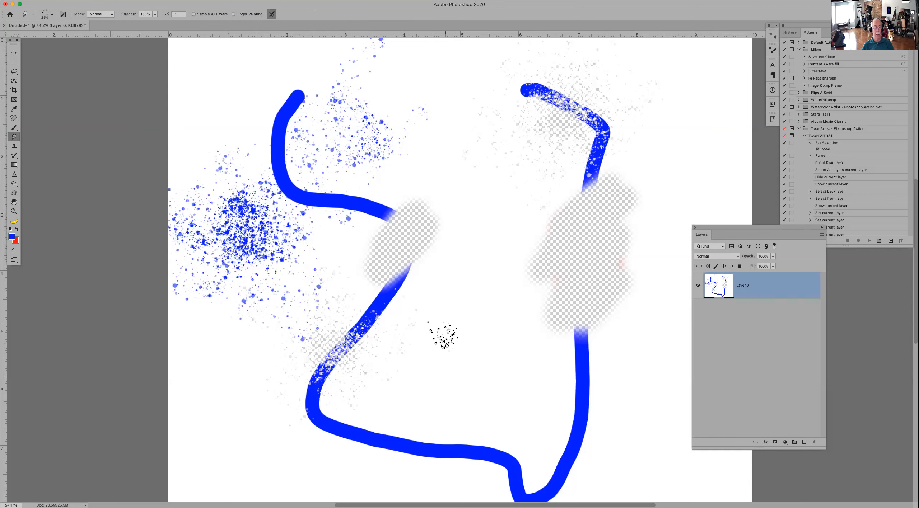
mouse_move(399, 424)
left_mouse_down()
mouse_move(388, 436)
mouse_move(376, 425)
mouse_move(339, 430)
mouse_move(368, 355)
mouse_move(363, 309)
mouse_move(352, 341)
mouse_move(377, 316)
mouse_move(363, 293)
mouse_move(355, 306)
mouse_move(359, 298)
mouse_move(328, 307)
mouse_move(415, 311)
left_mouse_up()
key("bracketleft")
key("bracketleft")
key("bracketleft")
key("bracketleft")
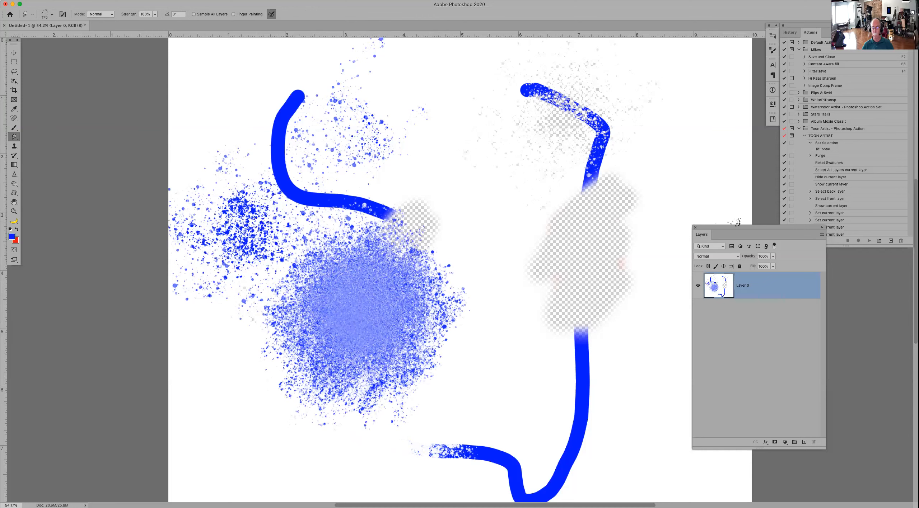
Step: Dock the Layers panel with History and Actions, and paint black spatter across the canvas centre using the default colours
left_click_drag(707, 235, 832, 32)
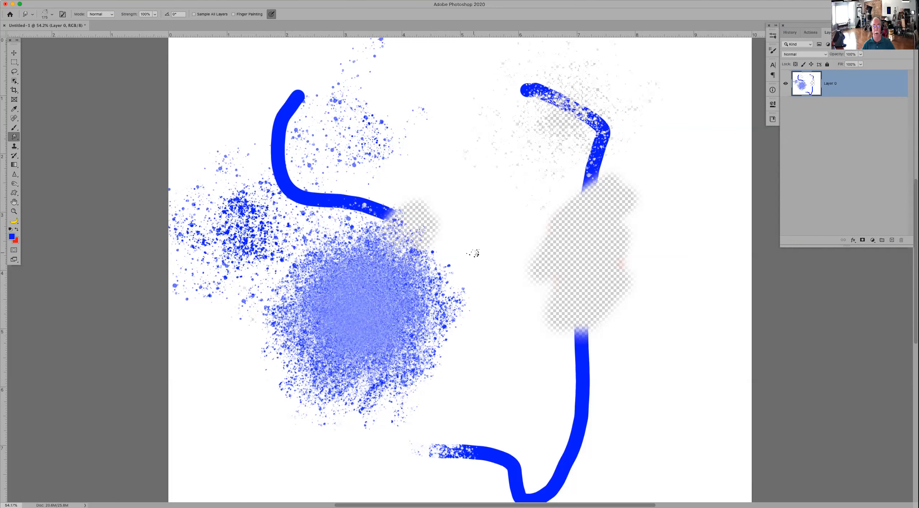
key("d")
key("b")
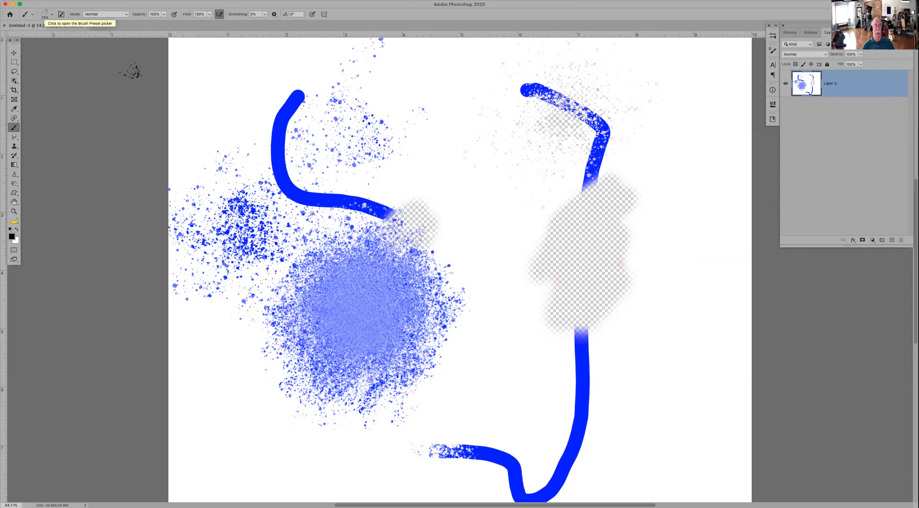
left_click_drag(418, 220, 424, 219)
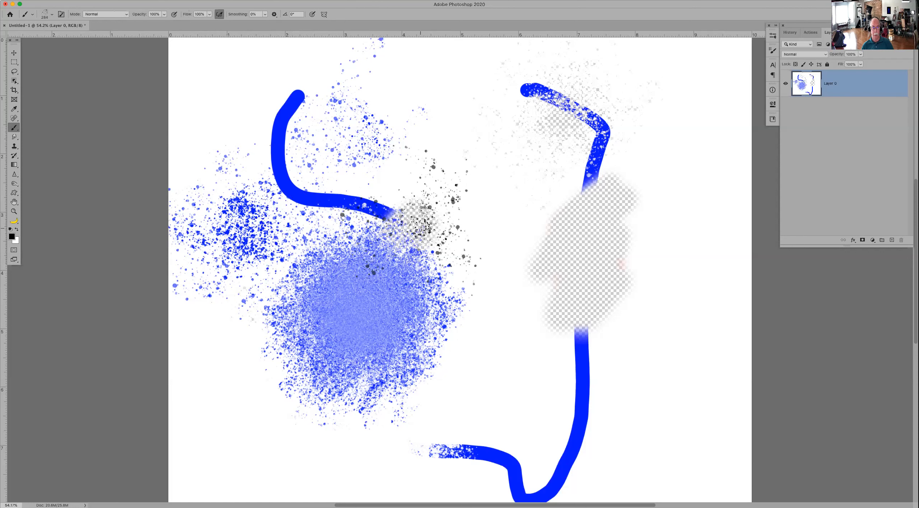
left_click_drag(487, 237, 534, 229)
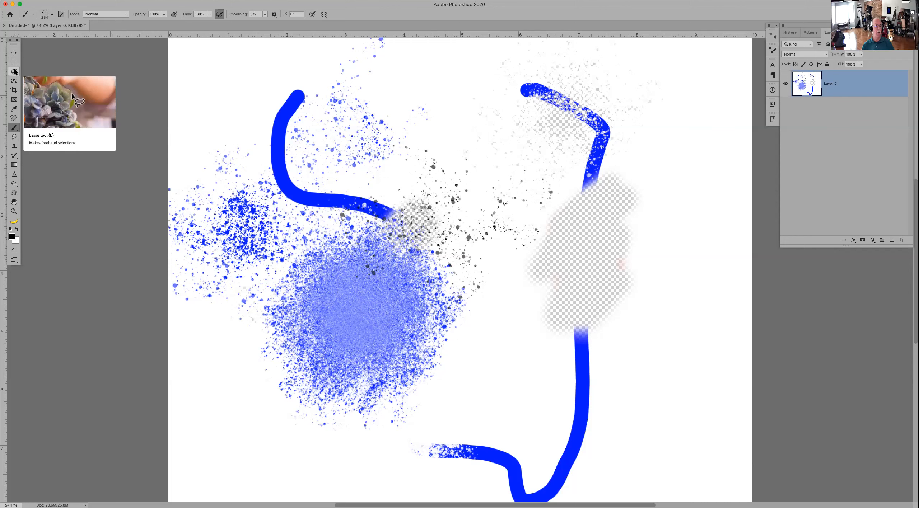
Step: View the Lasso tool group and cycle through its variants, including Magnetic Lasso, back to the standard Lasso
left_click(15, 72)
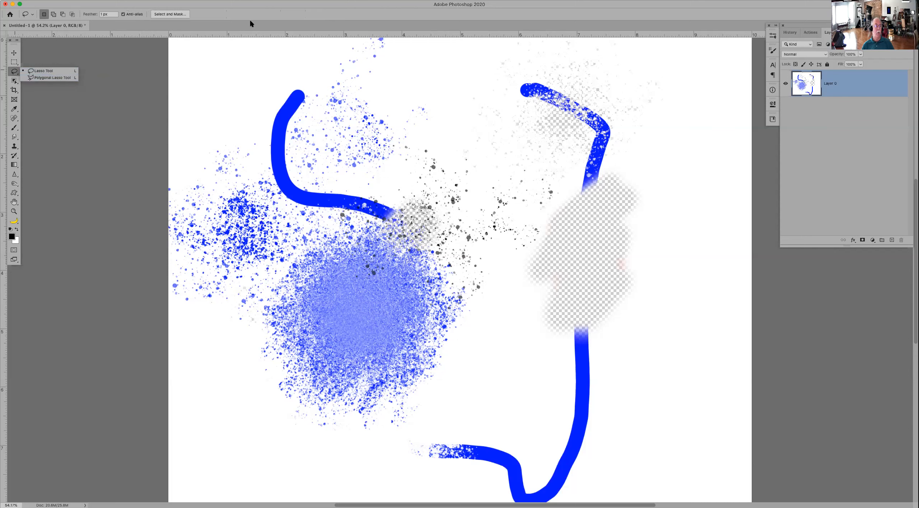
left_click(258, 15)
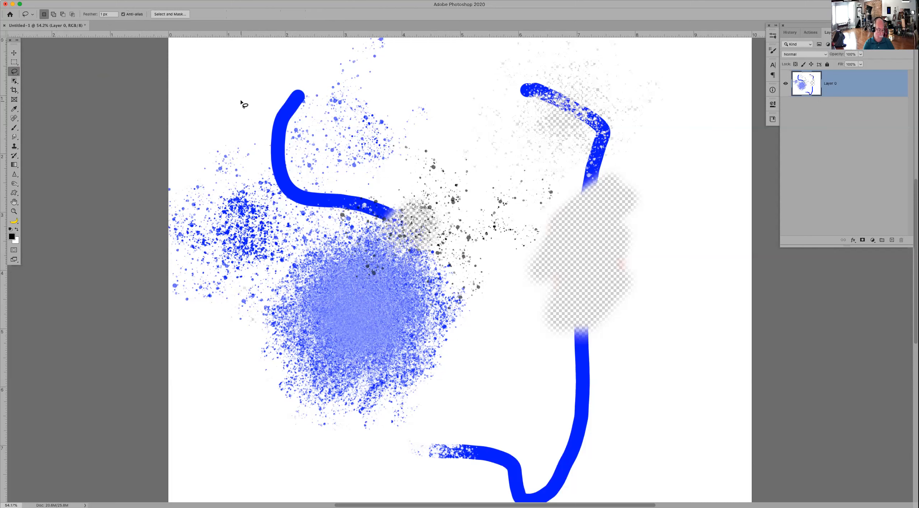
key("shift+l")
key("shift+l")
key("shift+l")
key("shift+l")
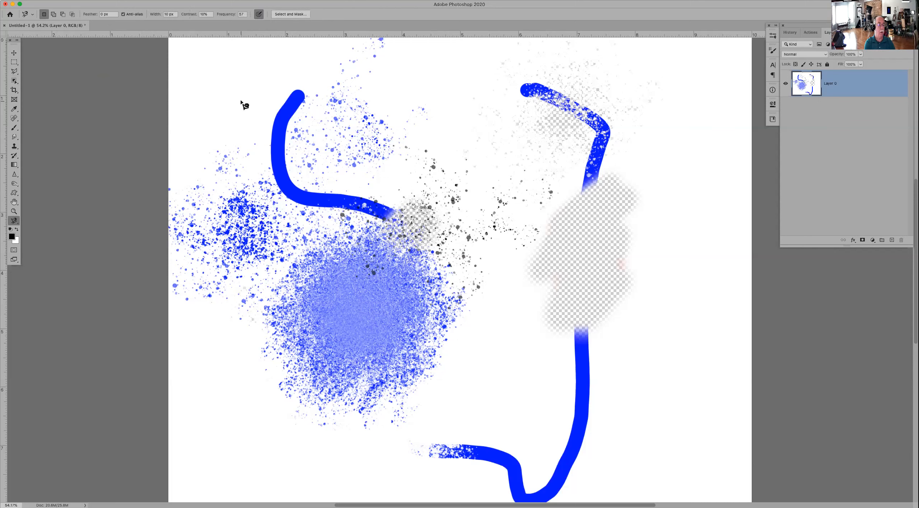
key("shift+l")
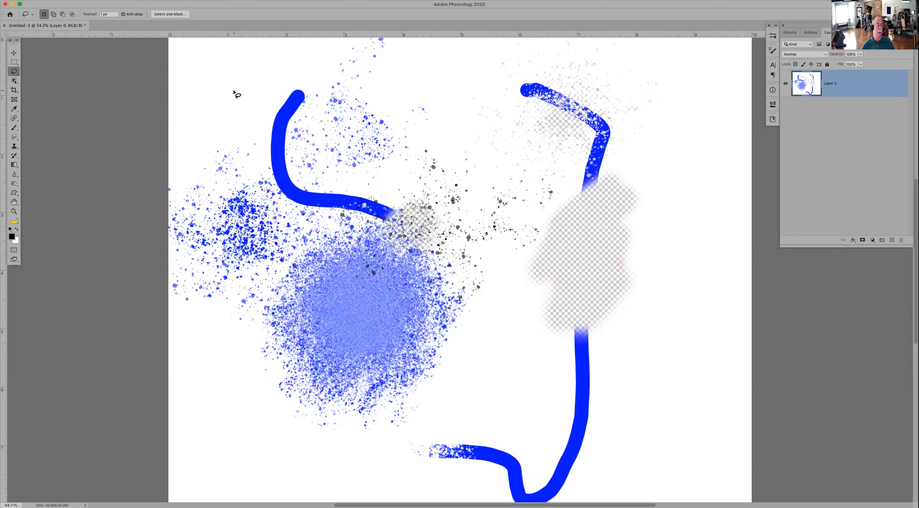
Step: Activate the Object Selection tool, view its tool group, and cycle through Magic Wand to Quick Selection
left_click(15, 81)
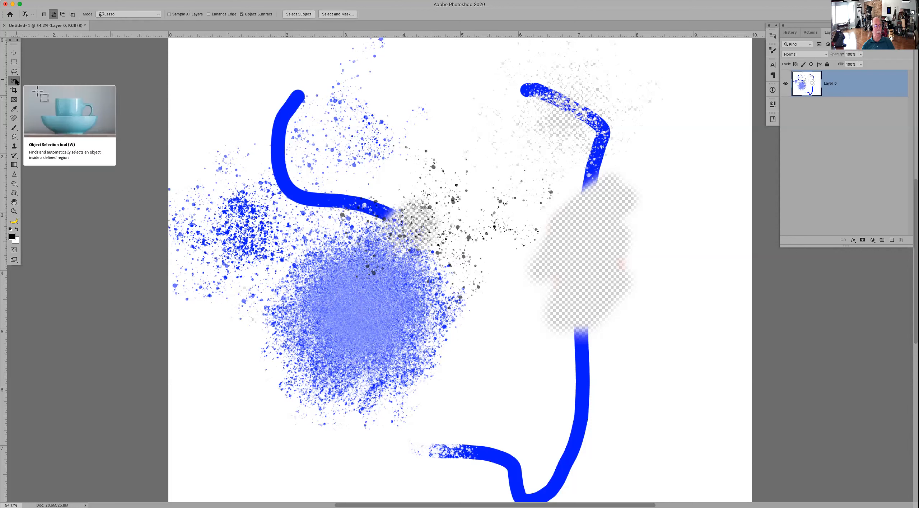
left_click(15, 81)
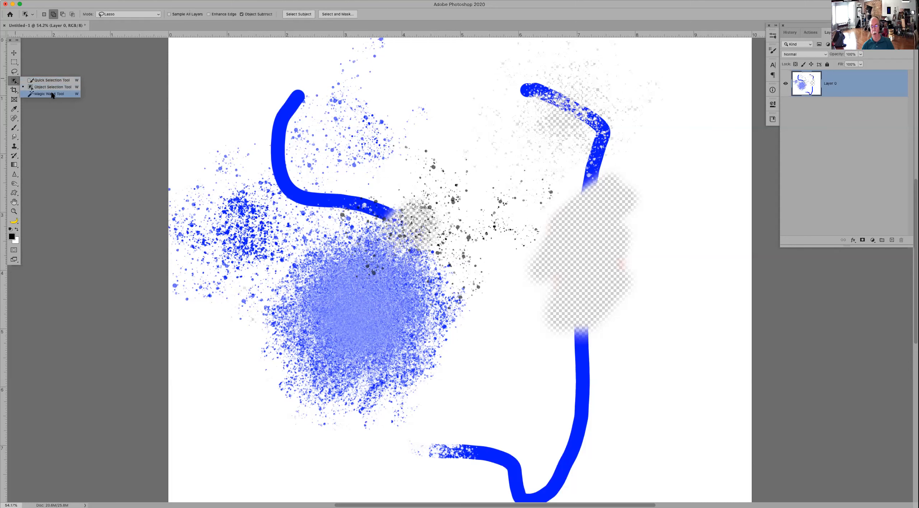
left_click(16, 83)
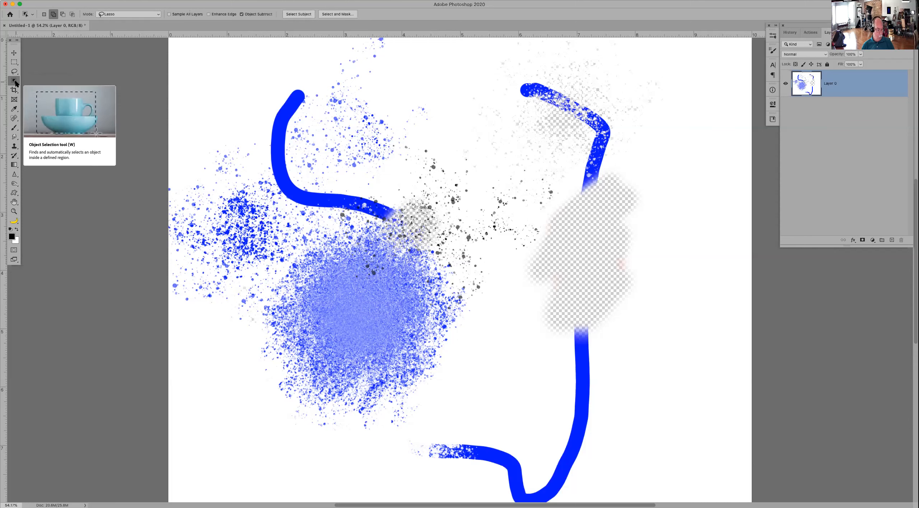
key("shift+w")
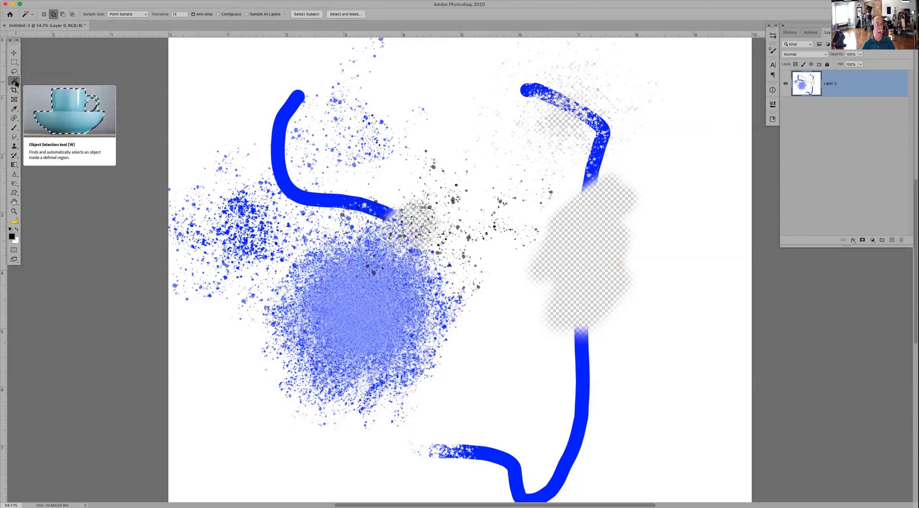
key("shift+w")
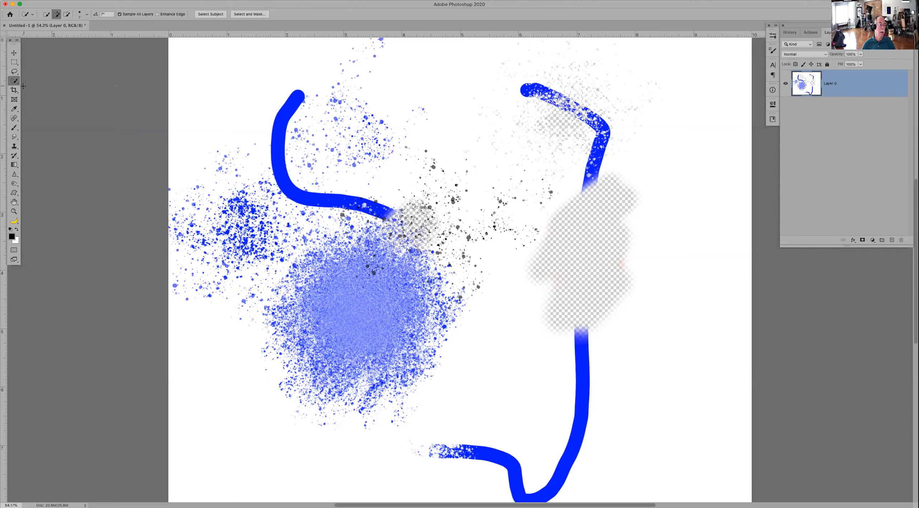
Step: Switch the toolbar to two columns, view the Quick Selection tool group, and restore the single-column layout
left_click(17, 39)
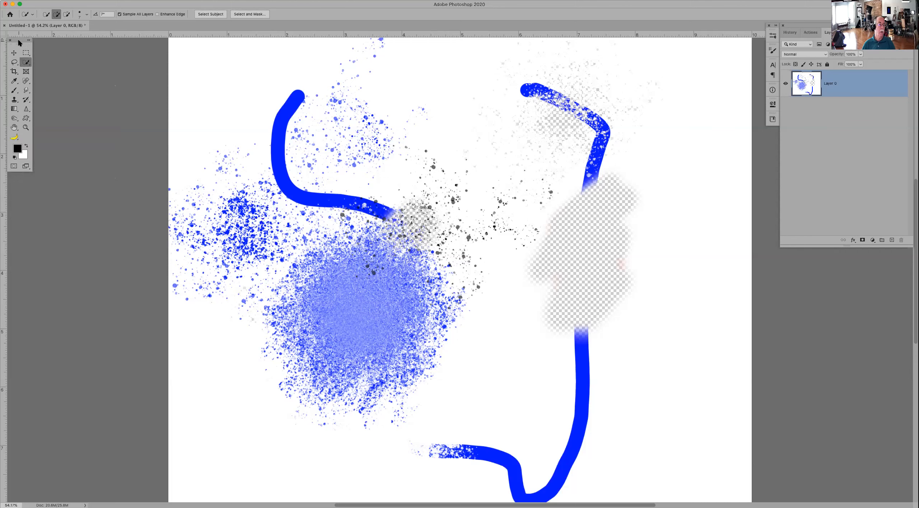
left_click(28, 64)
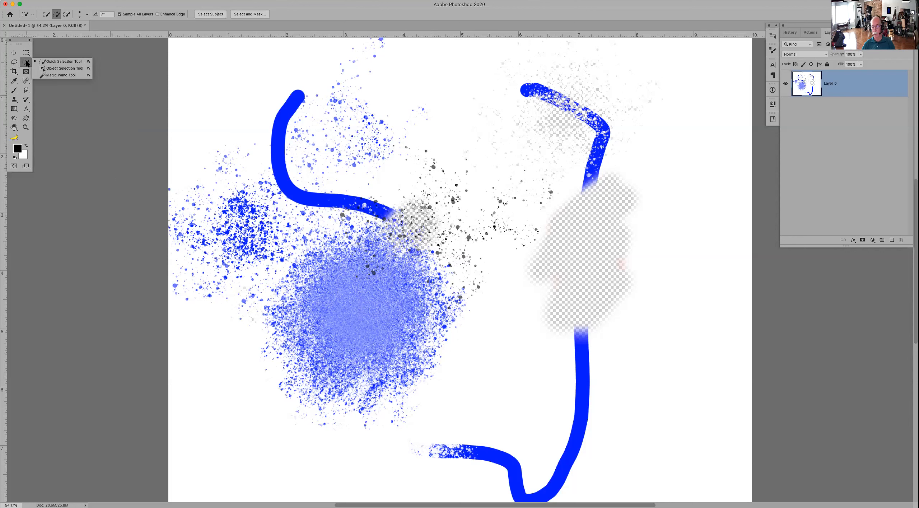
left_click(27, 64)
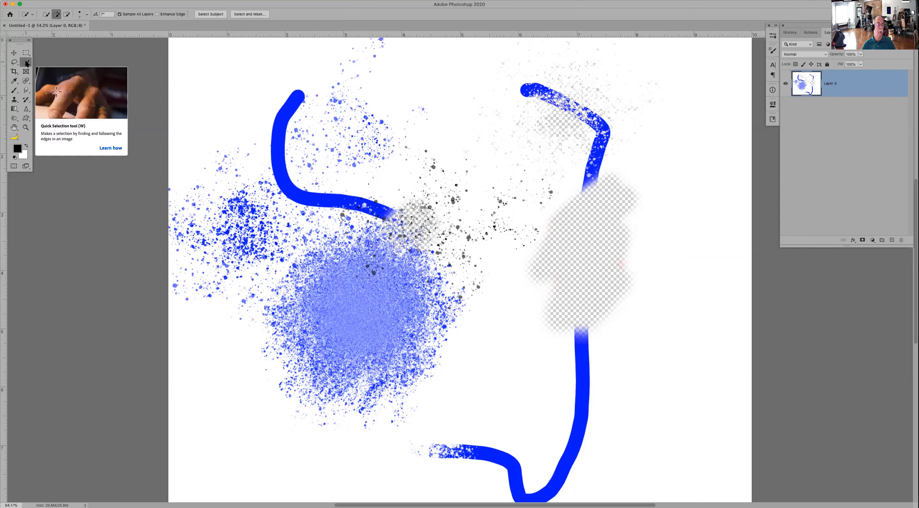
left_click(27, 64)
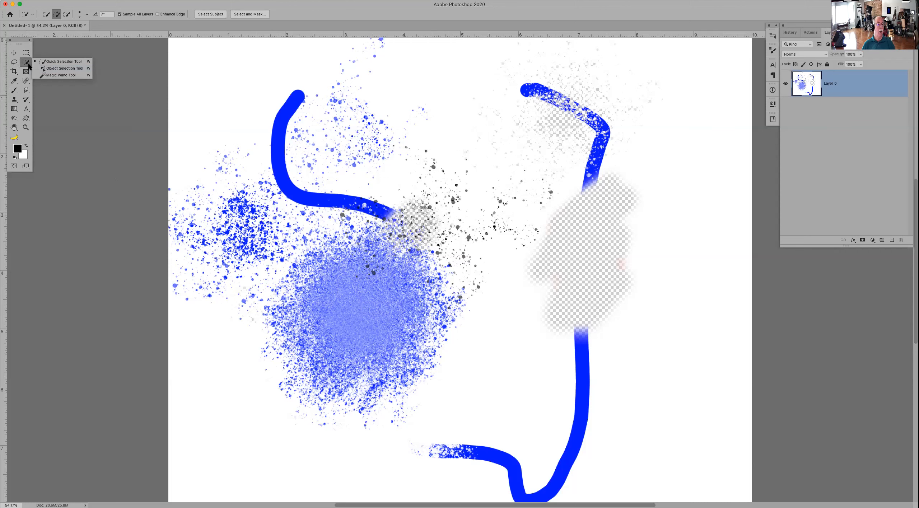
left_click(25, 59)
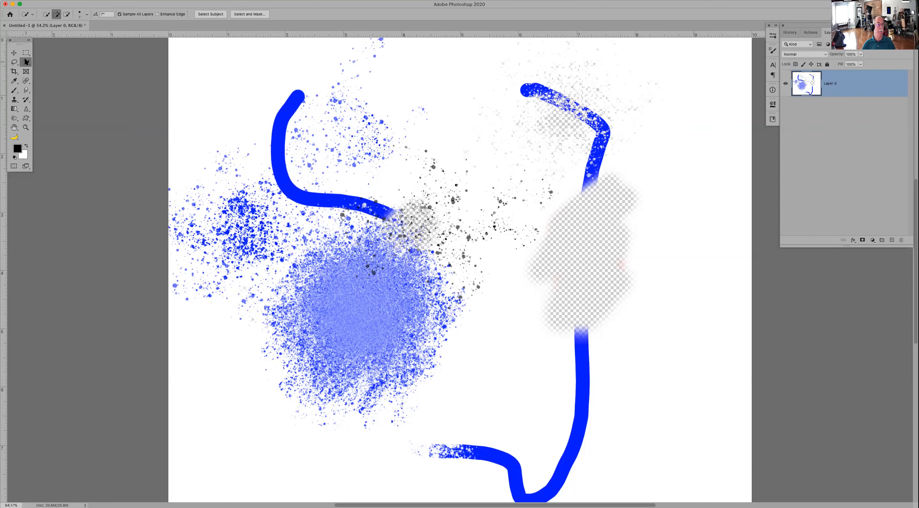
left_click(29, 39)
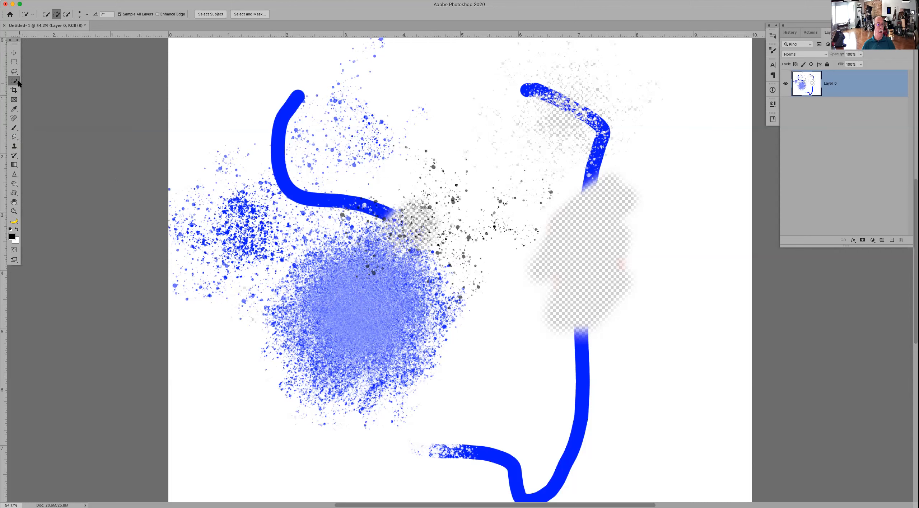
Step: View the Crop tool group, activate the Frame tool, and examine the tools grouped with the Eyedropper
left_click(13, 91)
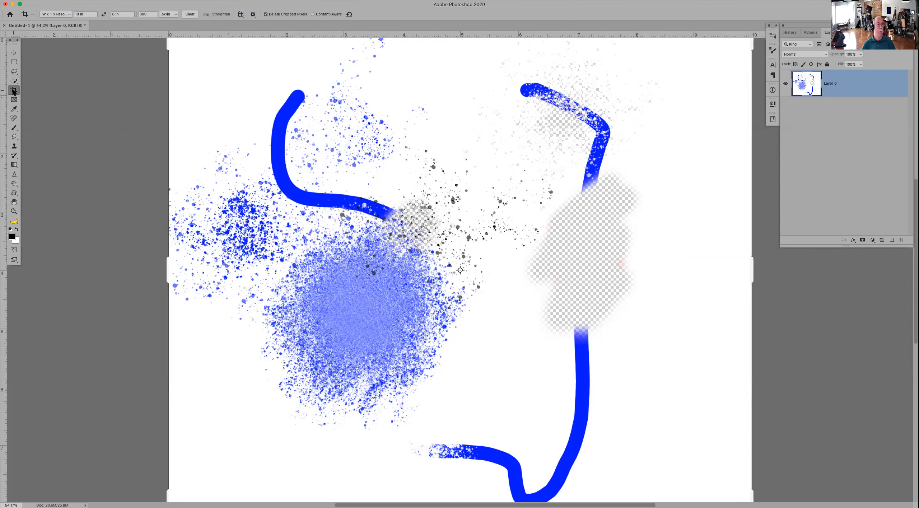
left_click(13, 91)
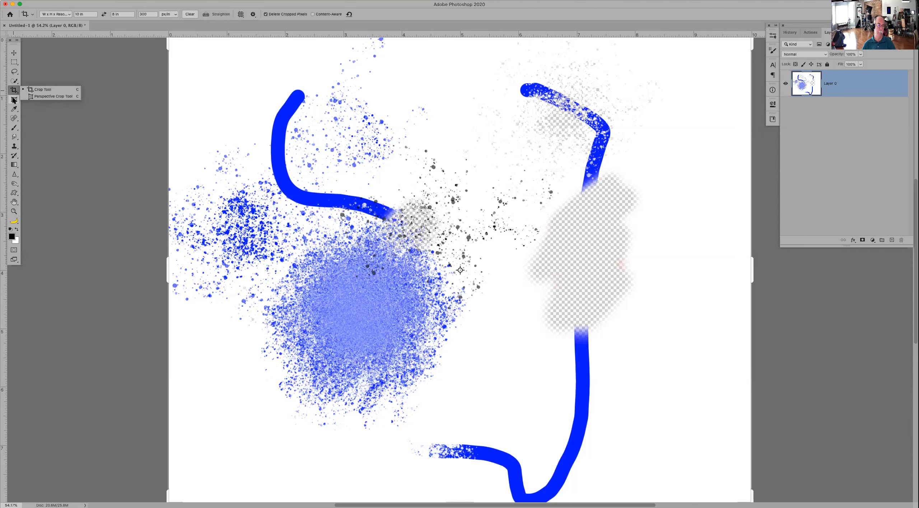
left_click(14, 101)
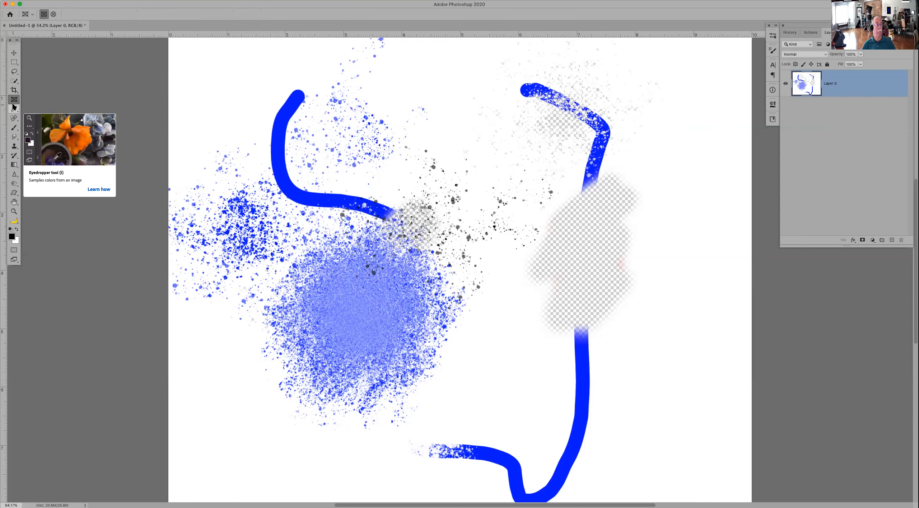
left_click(15, 109)
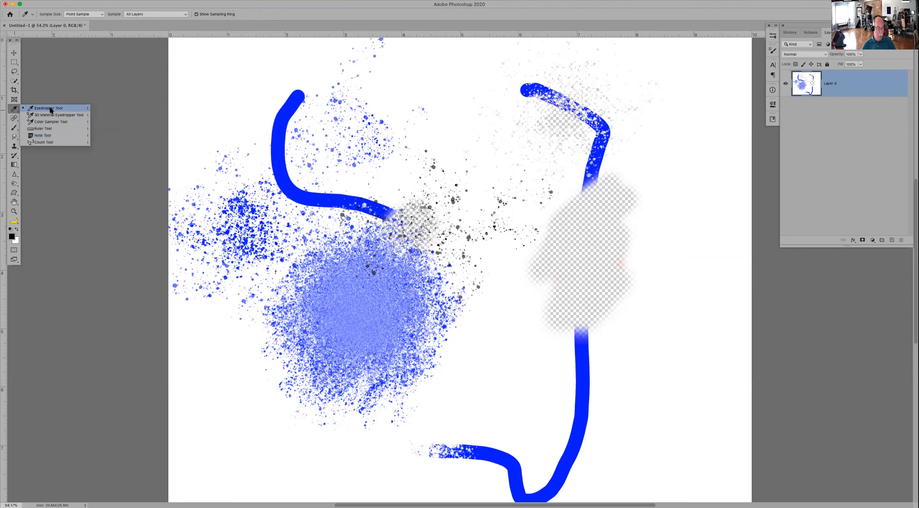
Step: Sample blue from the upper-left curve and paint a dense blue spatter patch beside the lower part of the right-hand line
key("b")
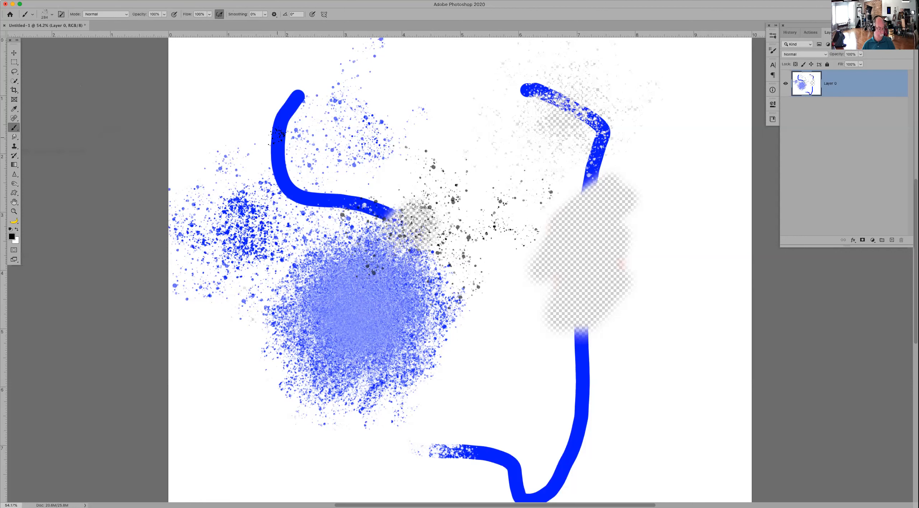
left_click(292, 105, "alt")
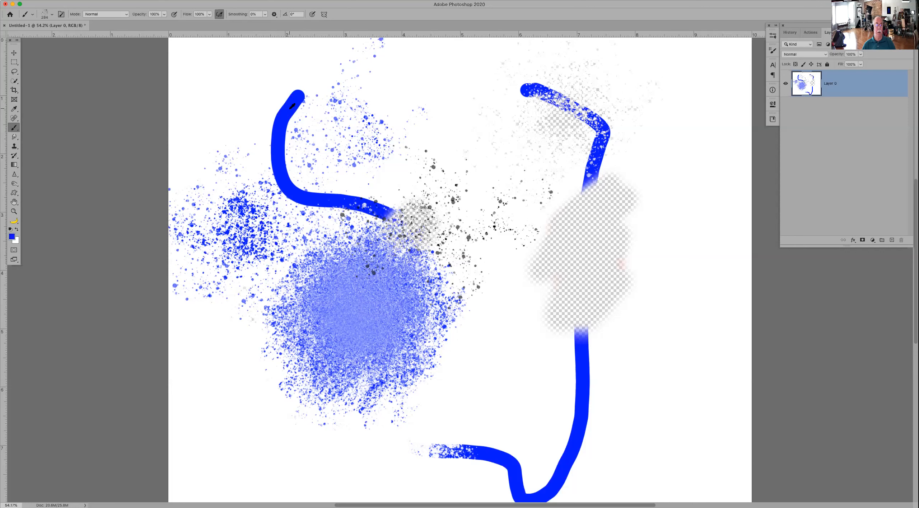
left_click(14, 138)
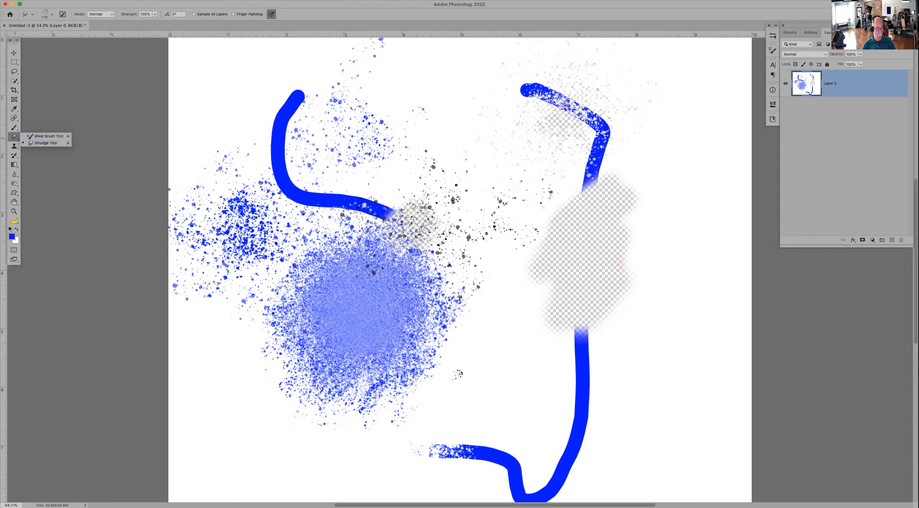
key("b")
left_click(500, 368)
left_click_drag(501, 367, 509, 377)
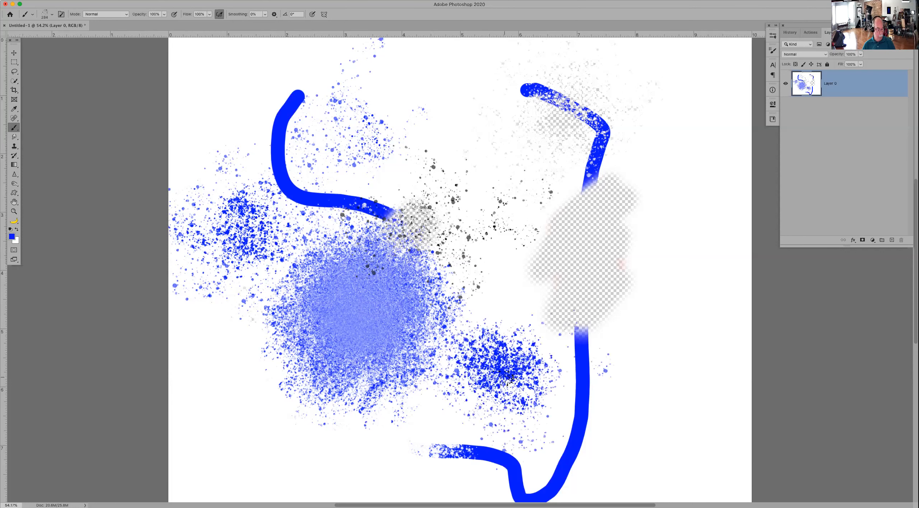
Step: Blend the new blue spatter patch and the right edge of the large smudged cluster with the Mixer Brush
key("r")
key("shift+r")
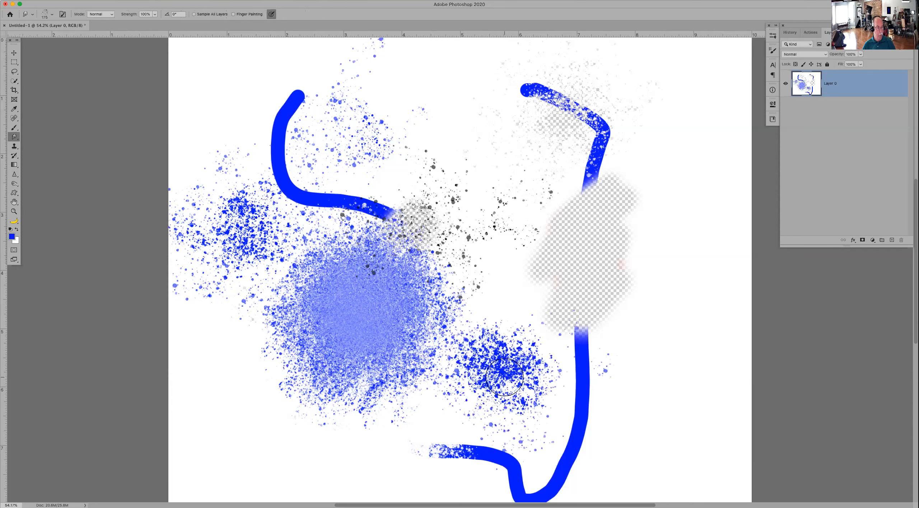
mouse_move(509, 373)
left_mouse_down()
mouse_move(508, 361)
mouse_move(494, 375)
mouse_move(427, 313)
mouse_move(466, 353)
mouse_move(485, 357)
mouse_move(459, 330)
mouse_move(472, 353)
left_mouse_up()
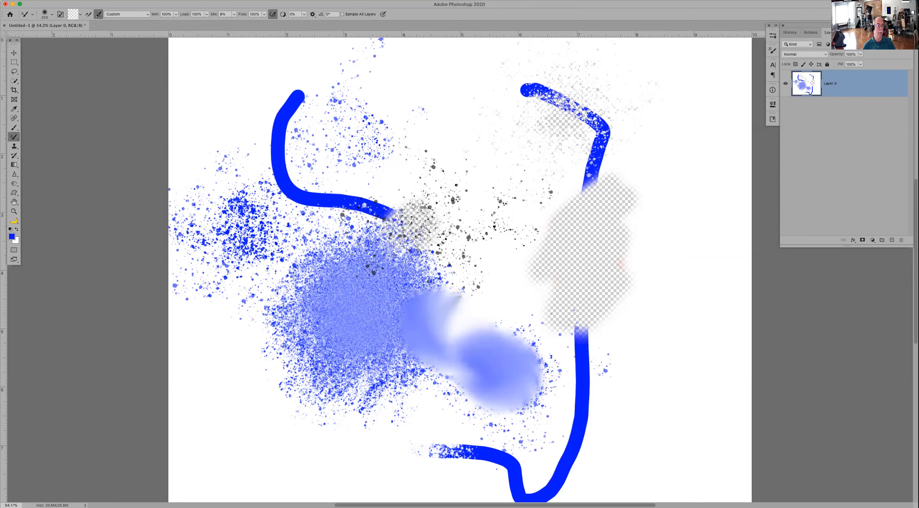
Step: Activate the Clone Stamp tool and view the tools grouped with it
left_click(13, 146)
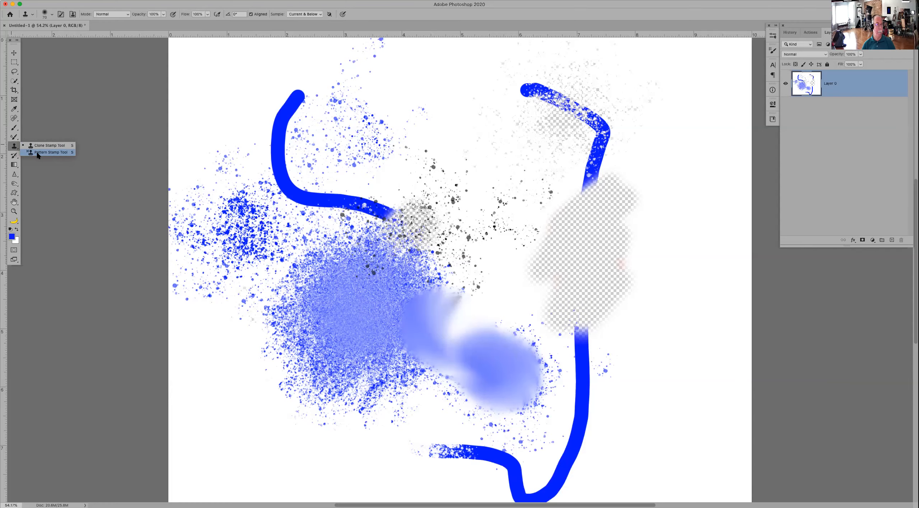
key("End")
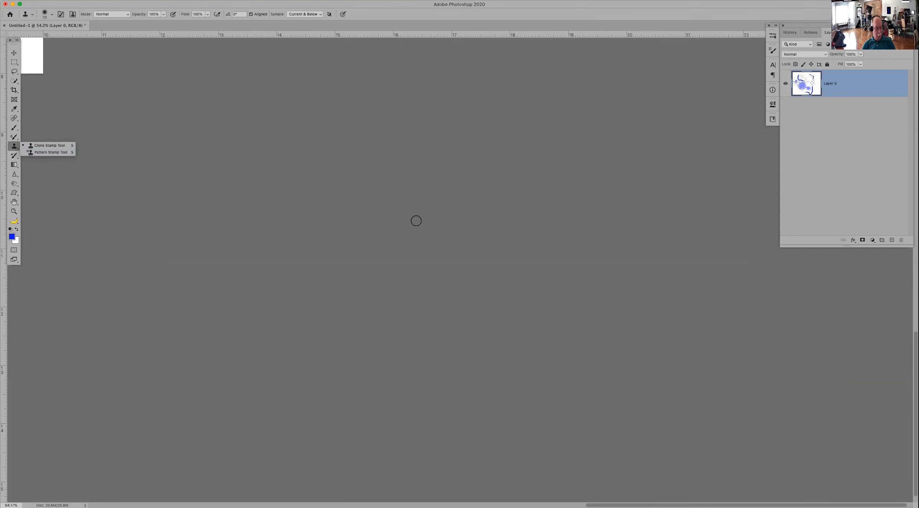
key("Home")
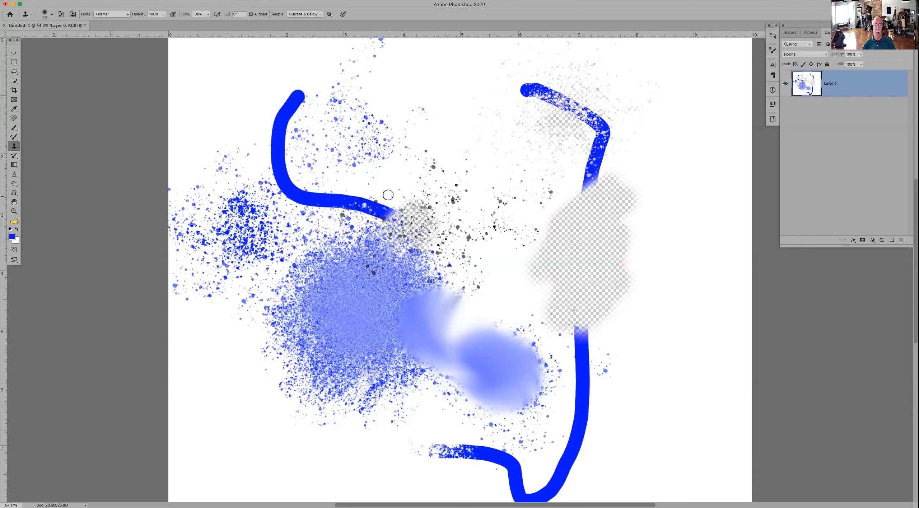
Step: Try to paint with the Clone Stamp on the upper-left curve without a source point defined
left_click(365, 199)
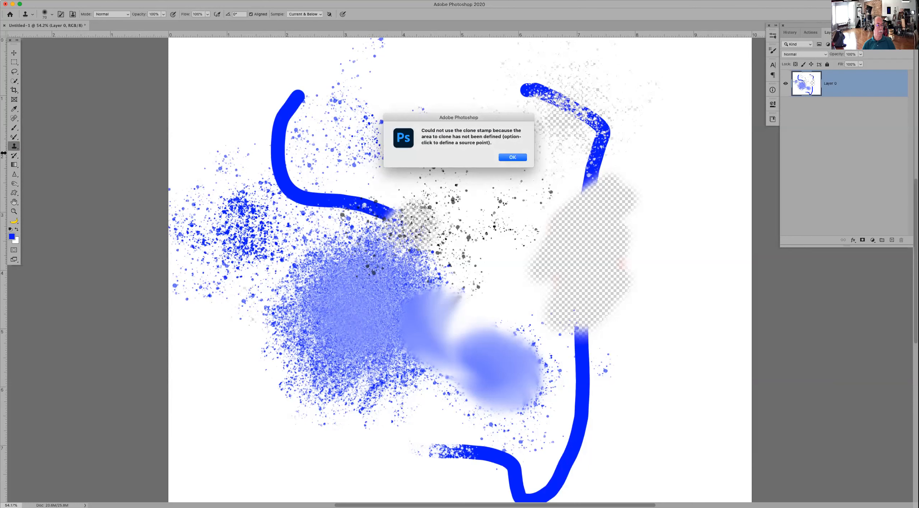
left_click(508, 157)
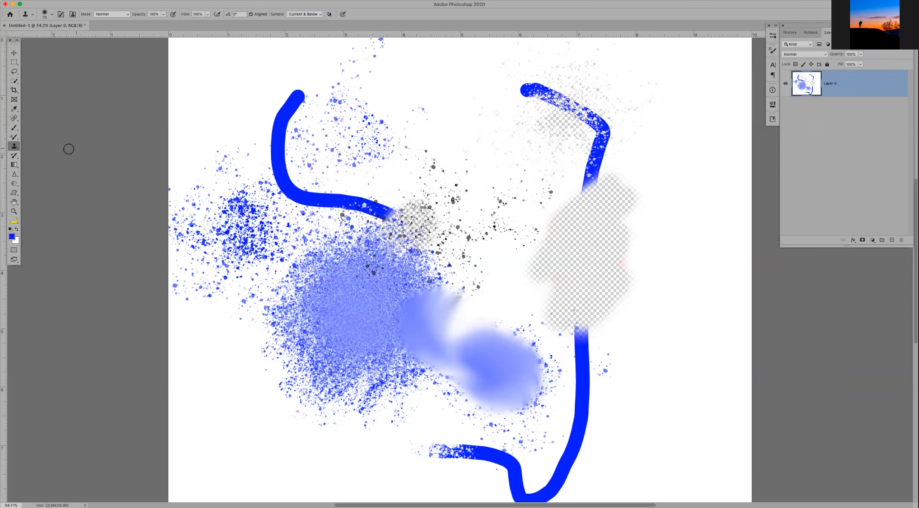
Step: Set an earlier Mixer Brush history state as the source and paint over the upper-left curve's lower end with the History Brush
left_click(13, 156)
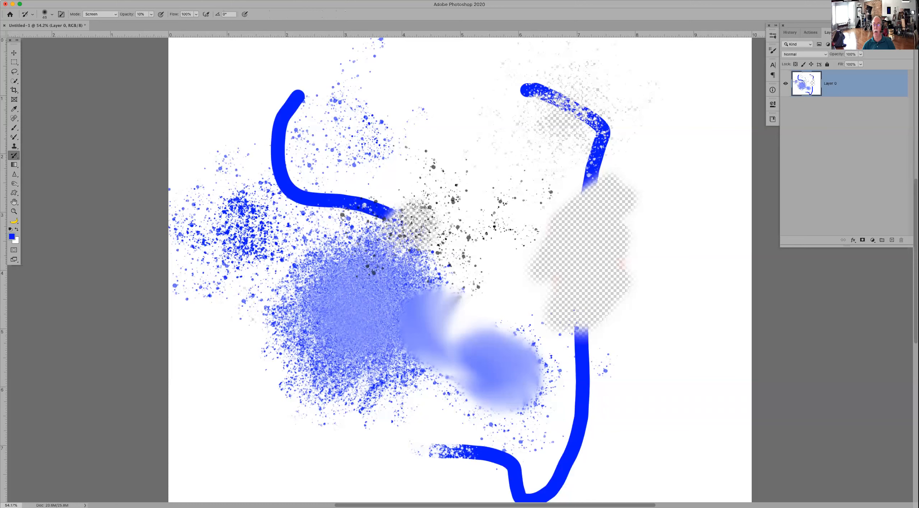
left_click(790, 33)
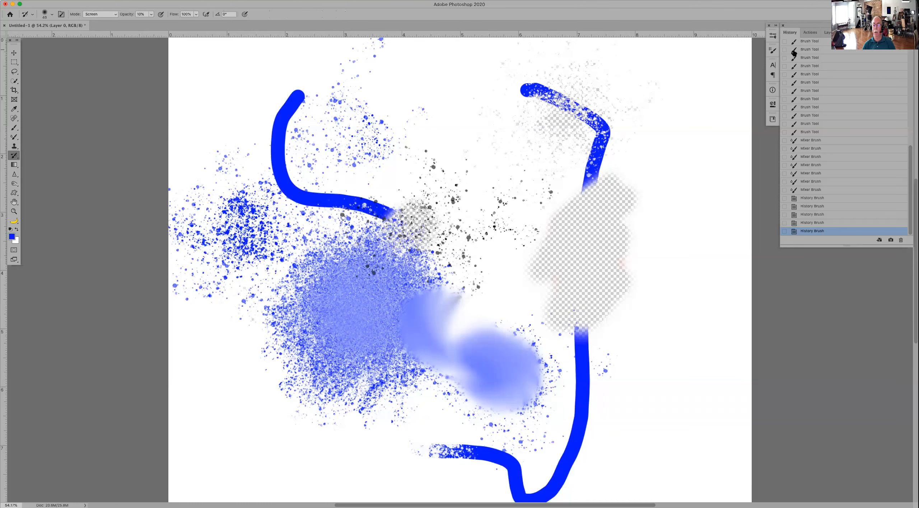
left_click(785, 158)
mouse_move(363, 212)
left_mouse_down()
mouse_move(360, 197)
mouse_move(377, 208)
left_mouse_up()
Step: Paint over most of the artwork with the Art History Brush, greatly enlarging its brush between the two strokes
left_click(19, 158)
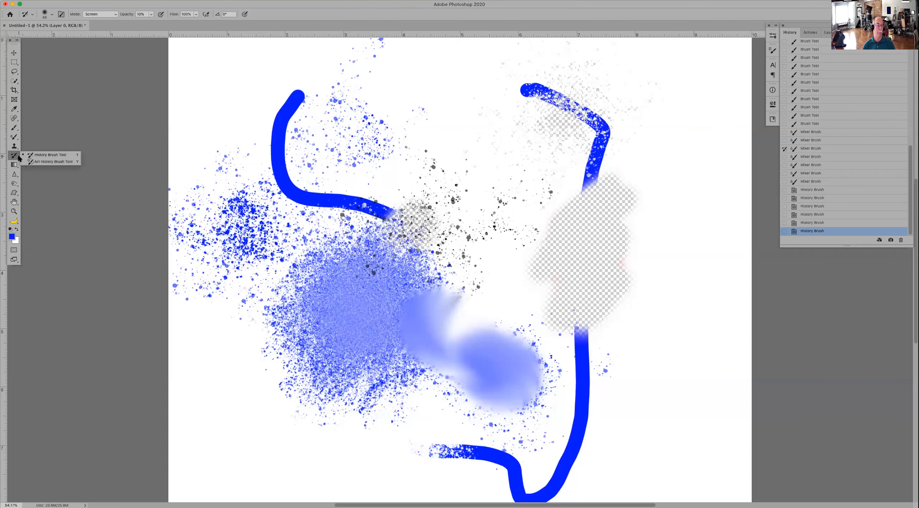
left_click(53, 162)
mouse_move(319, 194)
left_mouse_down()
mouse_move(302, 223)
mouse_move(364, 254)
mouse_move(378, 283)
mouse_move(364, 304)
mouse_move(412, 260)
left_mouse_up()
key("bracketright")
key("bracketright")
key("bracketright")
key("bracketright")
key("bracketright")
key("bracketright")
key("bracketright")
key("bracketright")
key("bracketright")
key("bracketright")
key("bracketright")
key("bracketright")
key("bracketright")
key("bracketright")
key("bracketright")
mouse_move(419, 222)
left_mouse_down()
mouse_move(329, 186)
mouse_move(309, 122)
mouse_move(609, 129)
mouse_move(531, 291)
mouse_move(585, 351)
mouse_move(475, 381)
mouse_move(491, 401)
mouse_move(416, 385)
mouse_move(375, 291)
mouse_move(393, 203)
left_mouse_up()
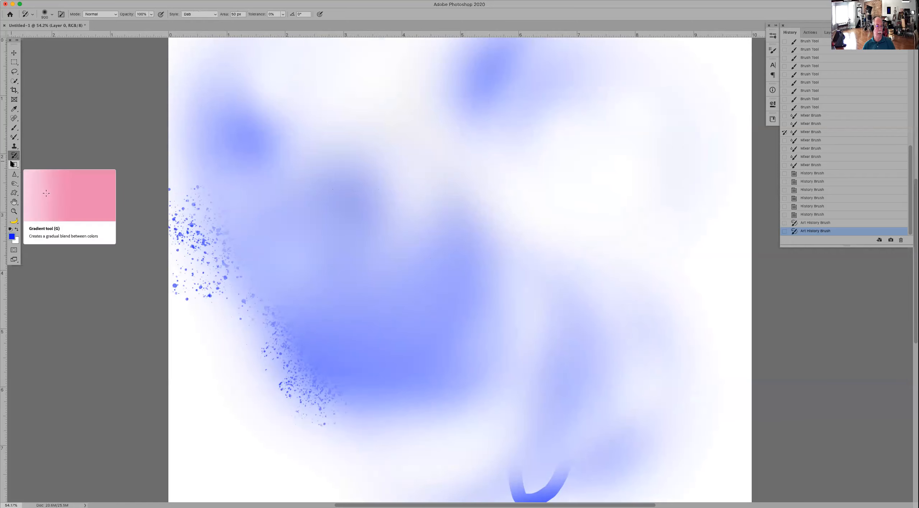
Step: View the tools grouped with the Gradient tool and switch from the Art History Brush back to the History Brush
left_click_drag(12, 164, 31, 171)
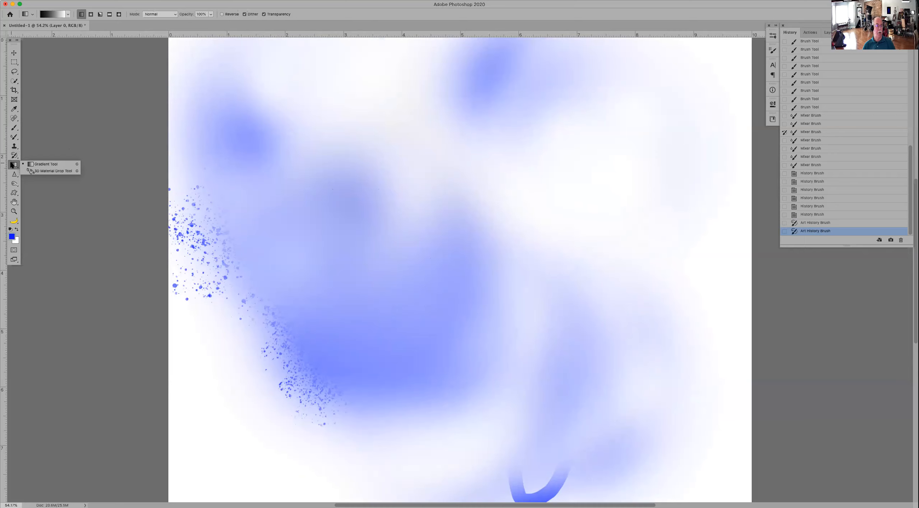
left_click(14, 156)
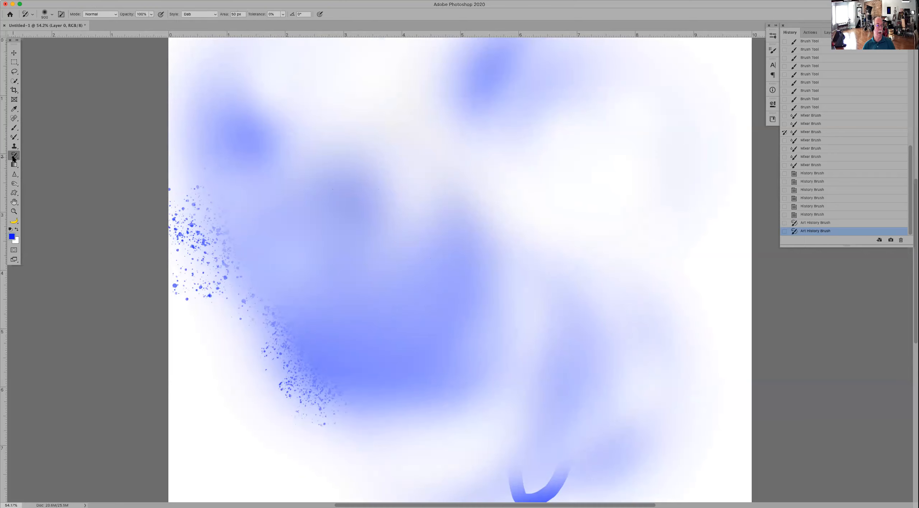
left_click_drag(14, 157, 33, 156)
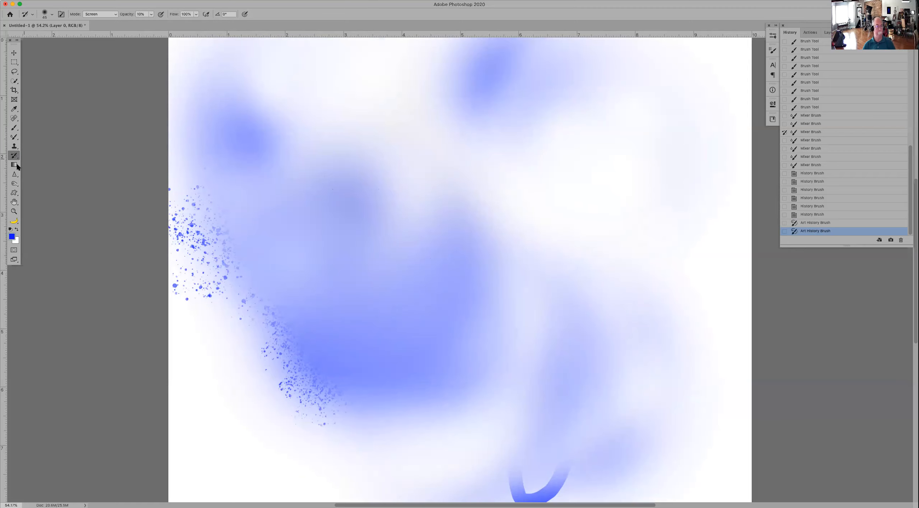
Step: Draw a black-to-white linear gradient across the canvas from left to right and look at the gradient preset folders
left_click_drag(16, 166, 16, 166)
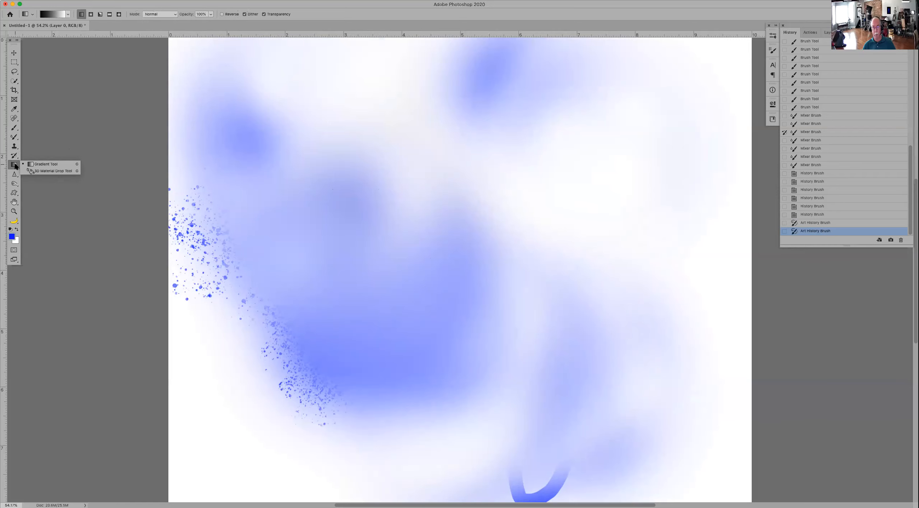
left_click_drag(177, 181, 611, 250)
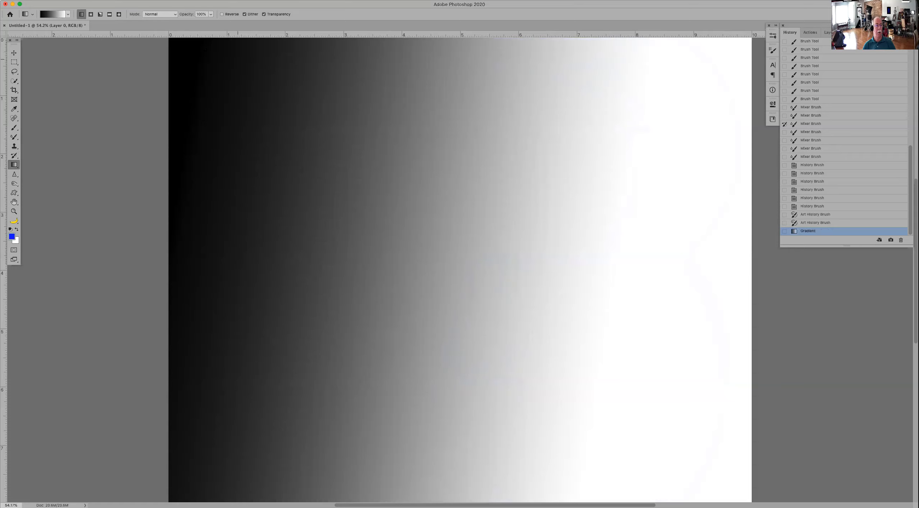
left_click(69, 14)
left_click(44, 27)
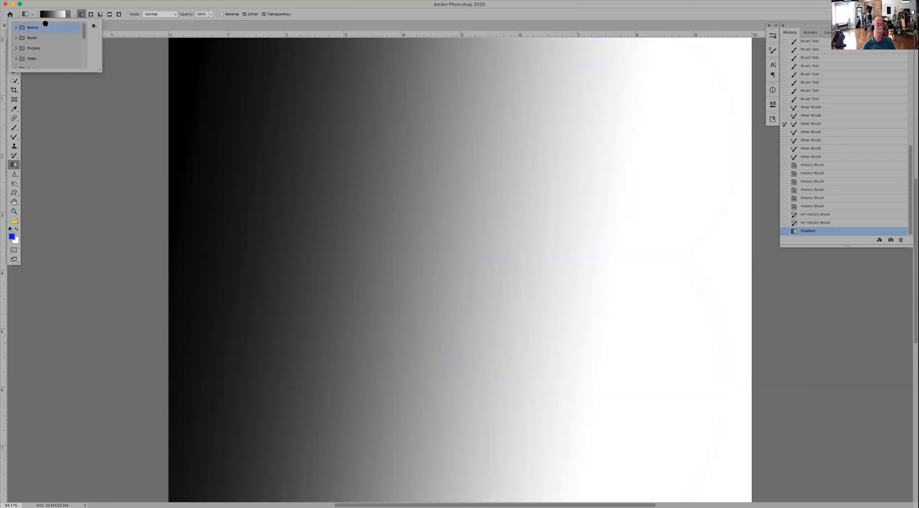
left_click(355, 26)
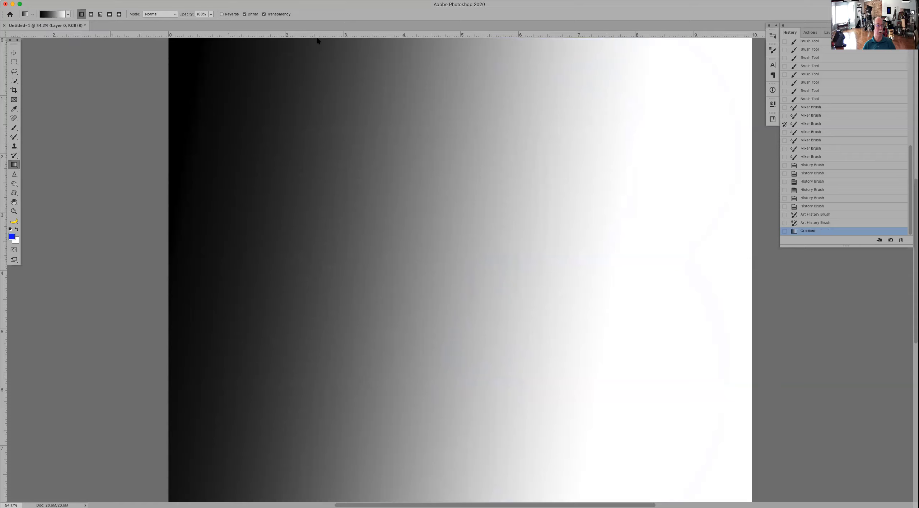
Step: Activate the Sharpen tool, view the tools grouped with Burn, and undo the gradient
left_click(14, 176)
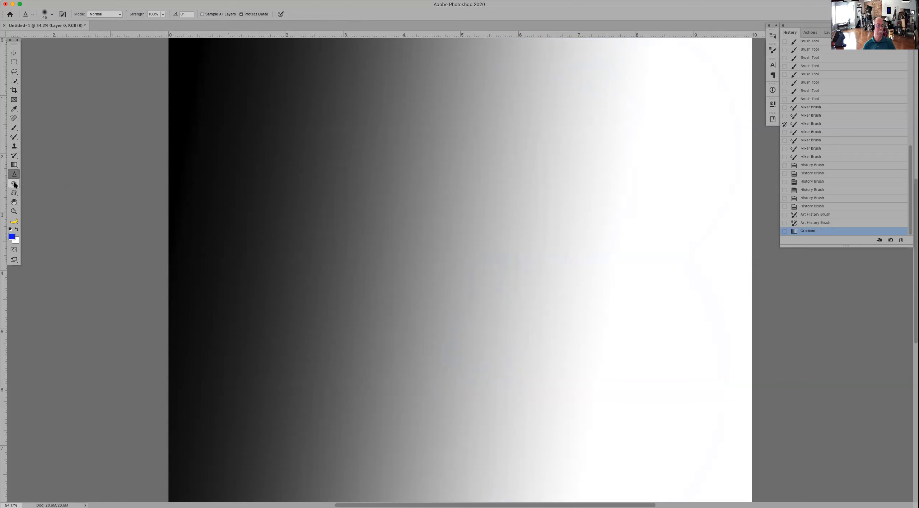
left_click(14, 184)
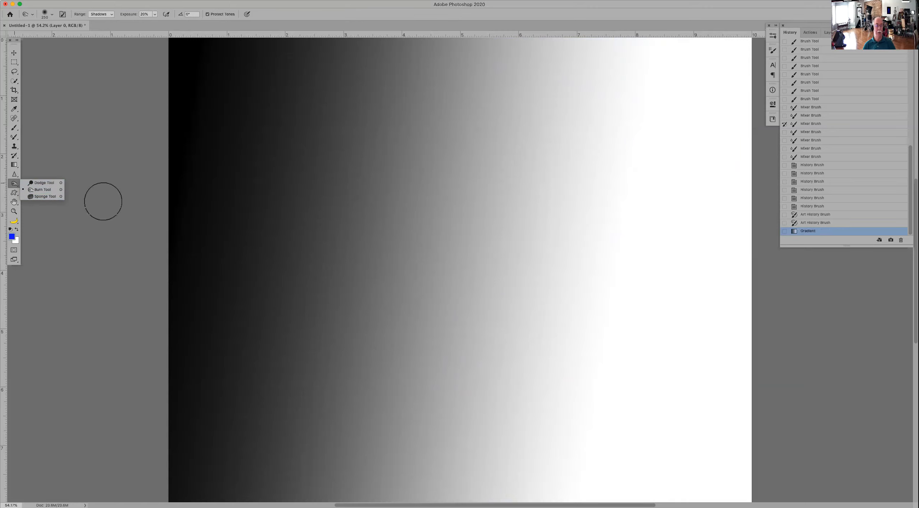
key("super+z")
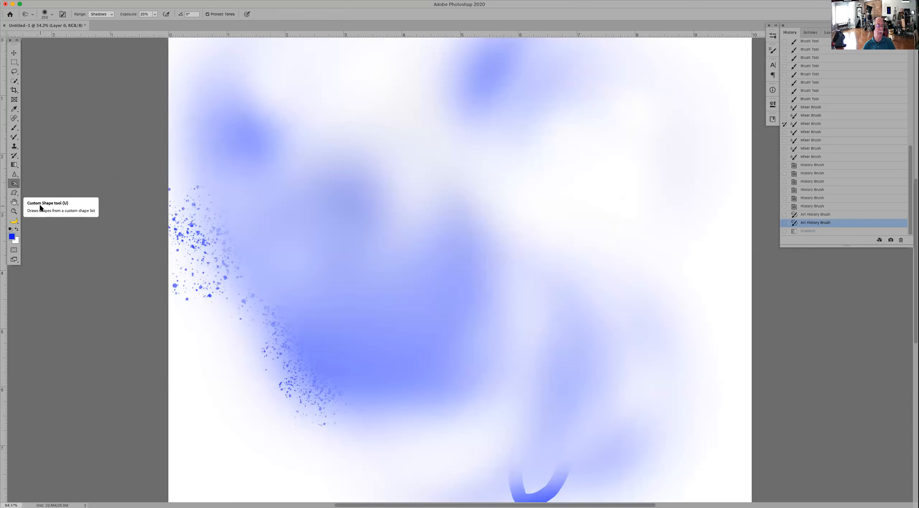
Step: Draw a tall blue starburst of about 177 by 438 px left of the canvas centre with the Custom Shape tool
left_click(15, 193)
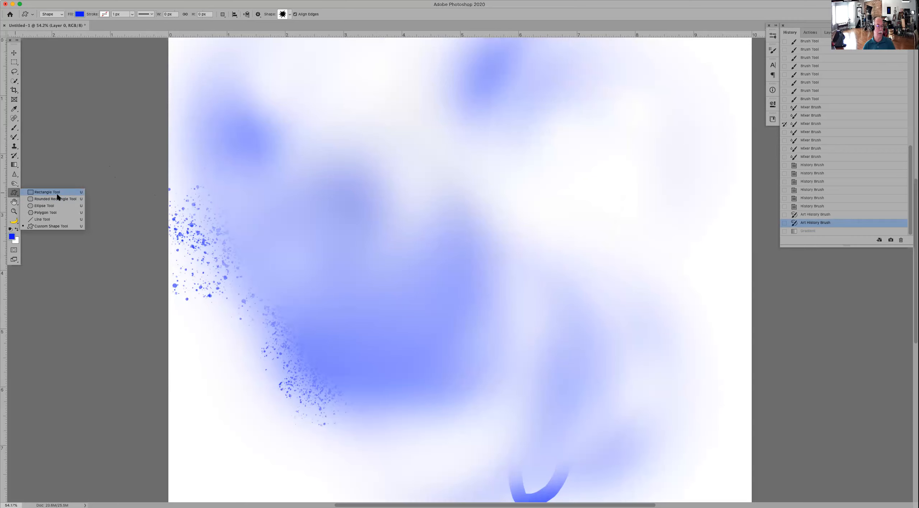
left_click(54, 227)
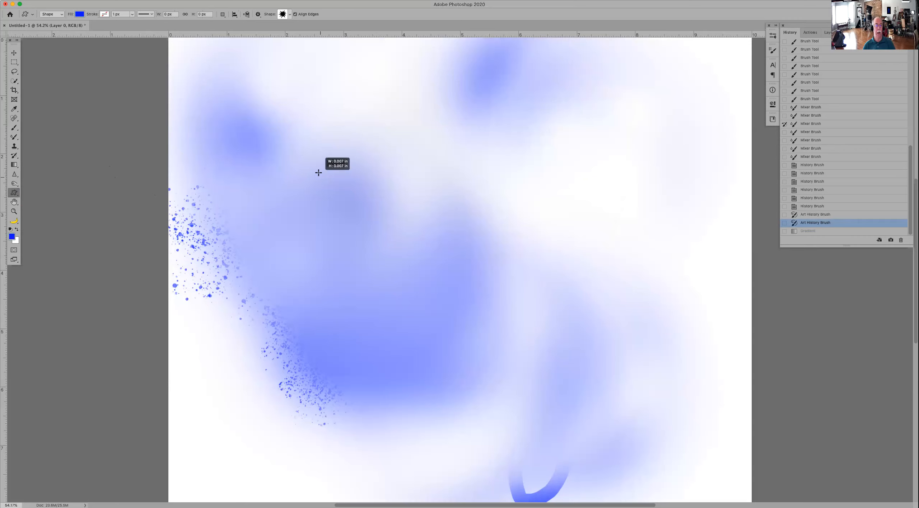
left_click_drag(318, 172, 353, 258)
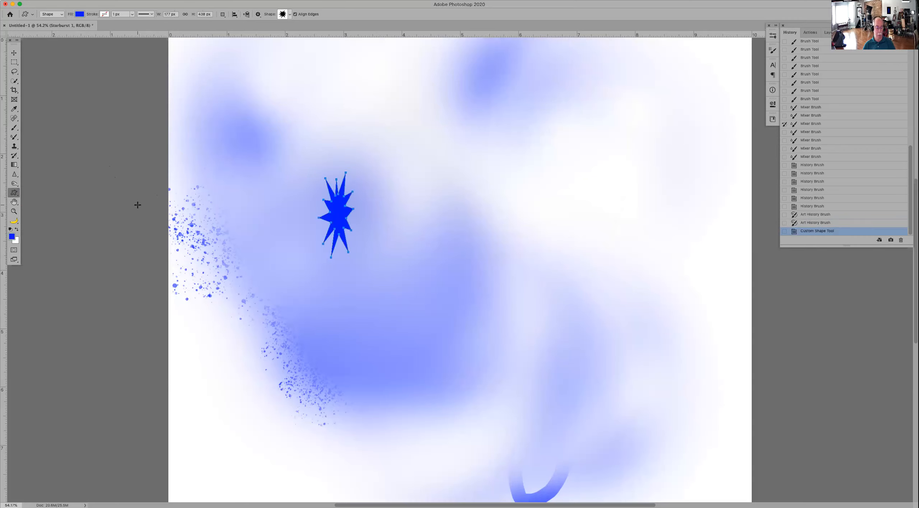
Step: Change the Custom Shape mode to Pixels, rasterize the starburst layer, and draw a smaller starburst to the upper right of the first
left_click(62, 18)
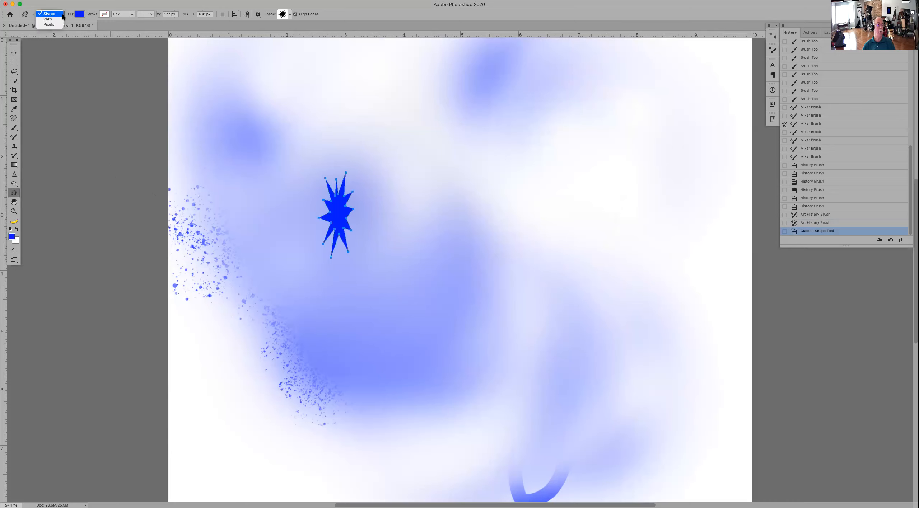
left_click(49, 24)
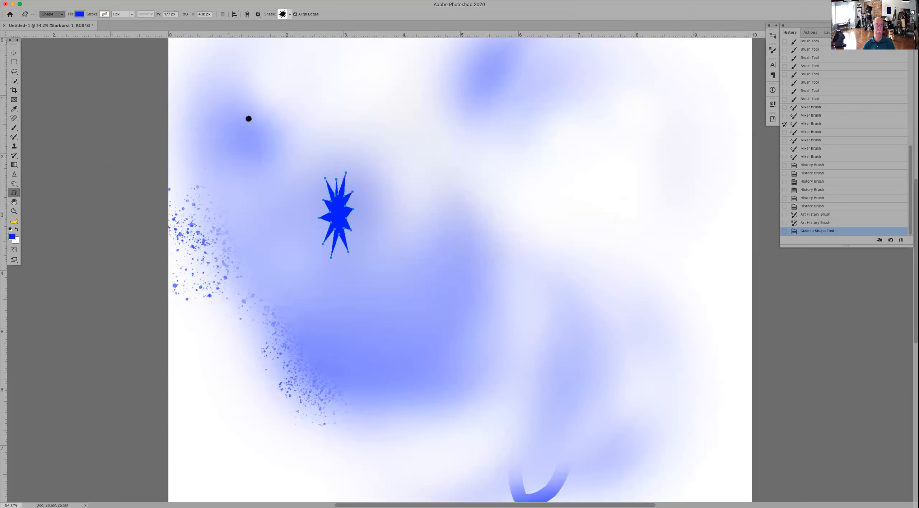
left_click(428, 220)
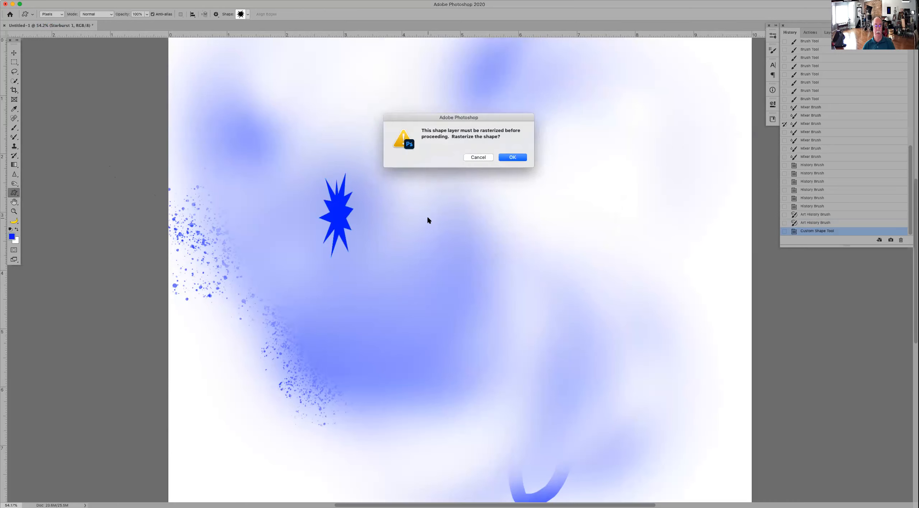
left_click(505, 158)
left_click_drag(445, 144, 474, 183)
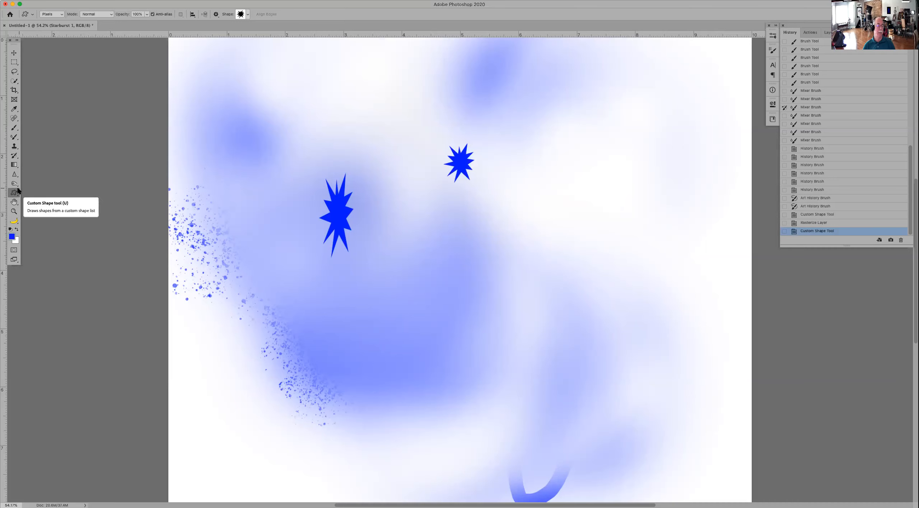
Step: Choose a tree from the Leaf Trees custom shapes and draw it in blue below the smaller starburst
left_click(248, 15)
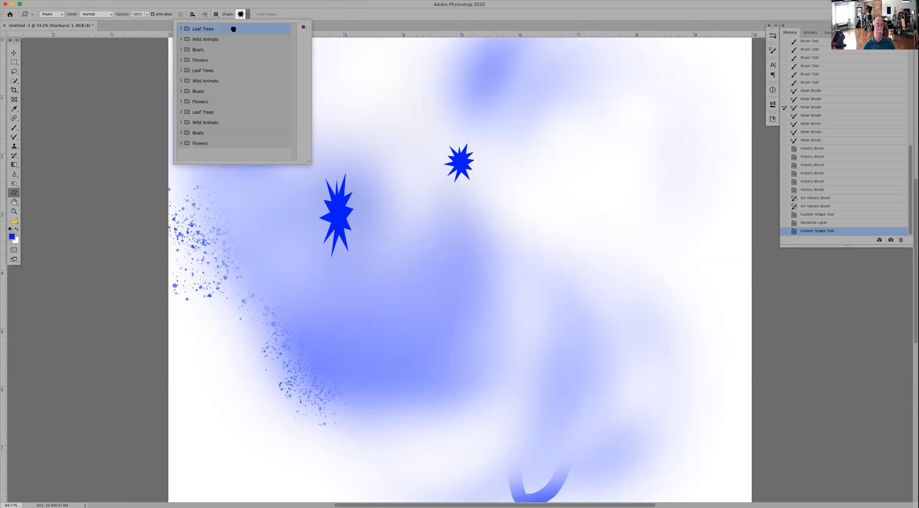
key("Escape")
left_click(248, 15)
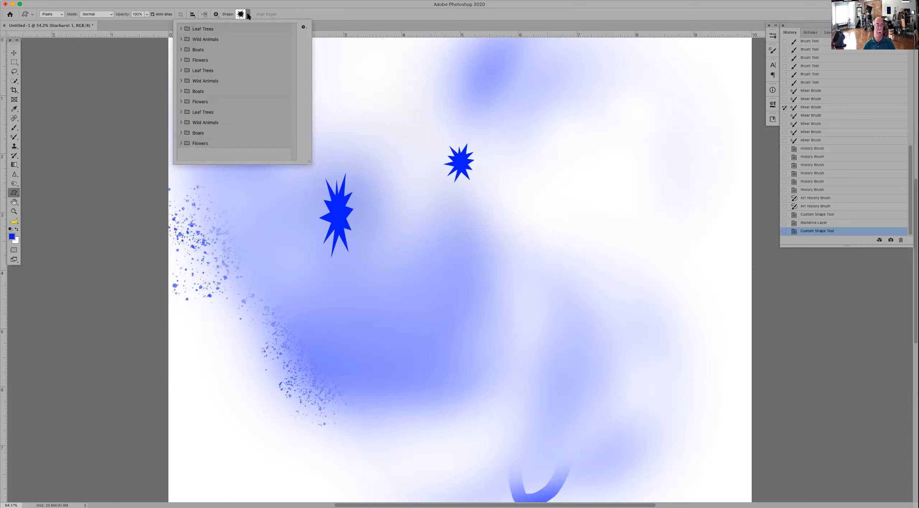
left_click(180, 29)
left_click(216, 45)
left_click(433, 214)
left_click_drag(433, 213, 521, 348)
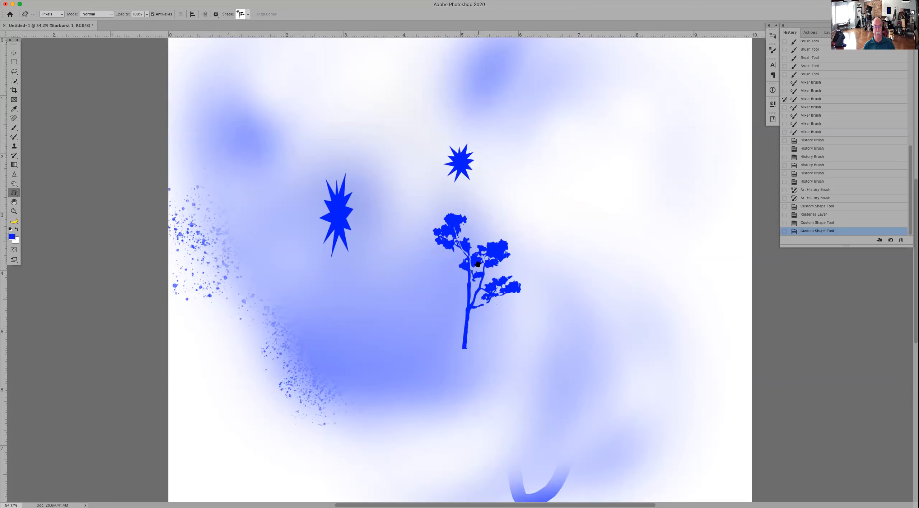
Step: Reposition the canvas view, temporarily from the Custom Shape tool and also with the Hand tool itself
mouse_move(477, 263)
left_mouse_down()
mouse_move(462, 262)
mouse_move(494, 279)
mouse_move(467, 271)
mouse_move(465, 259)
mouse_move(372, 258)
mouse_move(480, 258)
mouse_move(445, 260)
mouse_move(465, 267)
left_mouse_up()
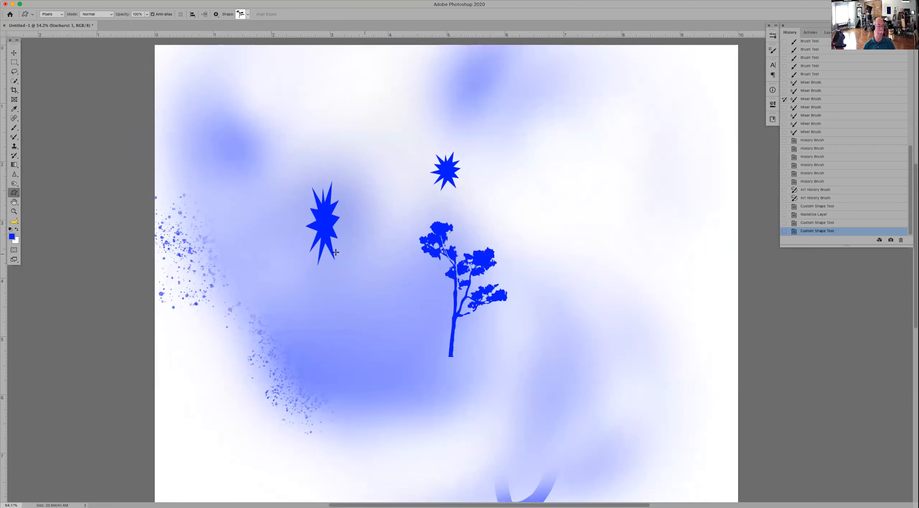
left_click(14, 202)
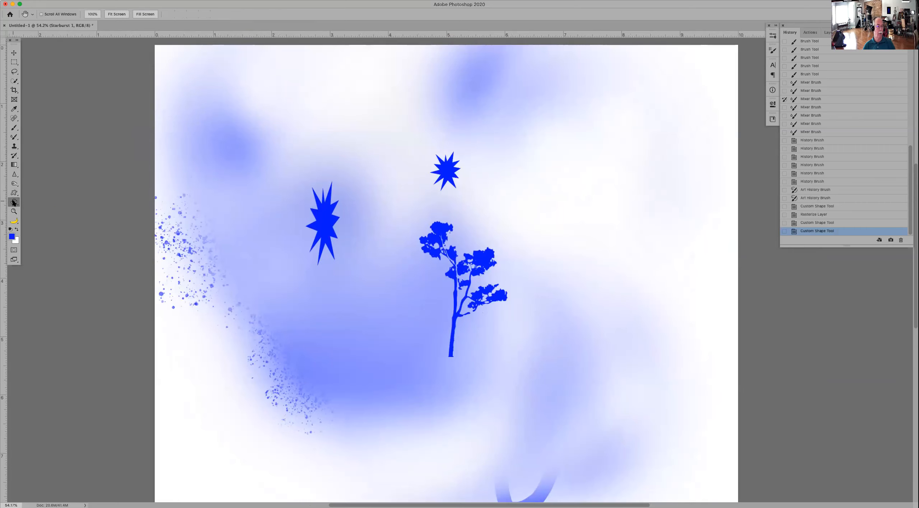
left_click_drag(435, 219, 453, 211)
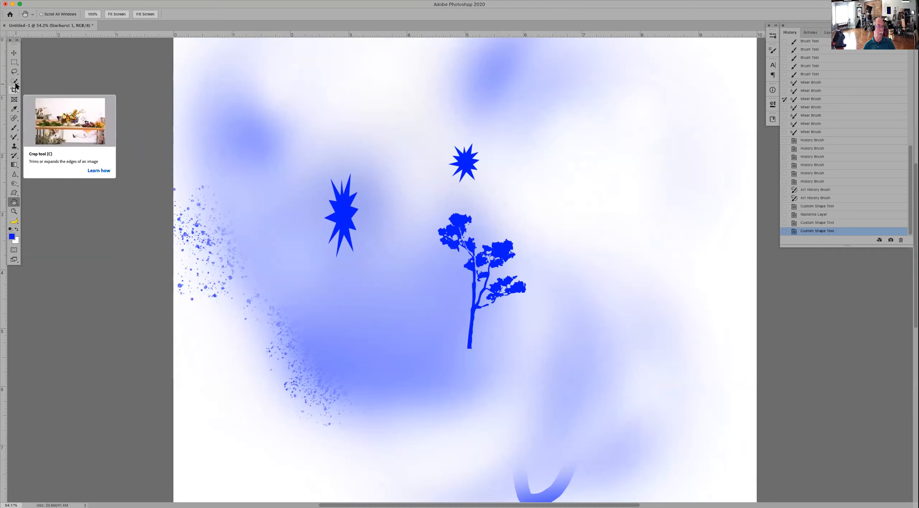
Step: Paint blue spatter with the Brush tool around the tall starburst and across to the tree
left_click(14, 127)
left_click_drag(308, 152, 329, 113)
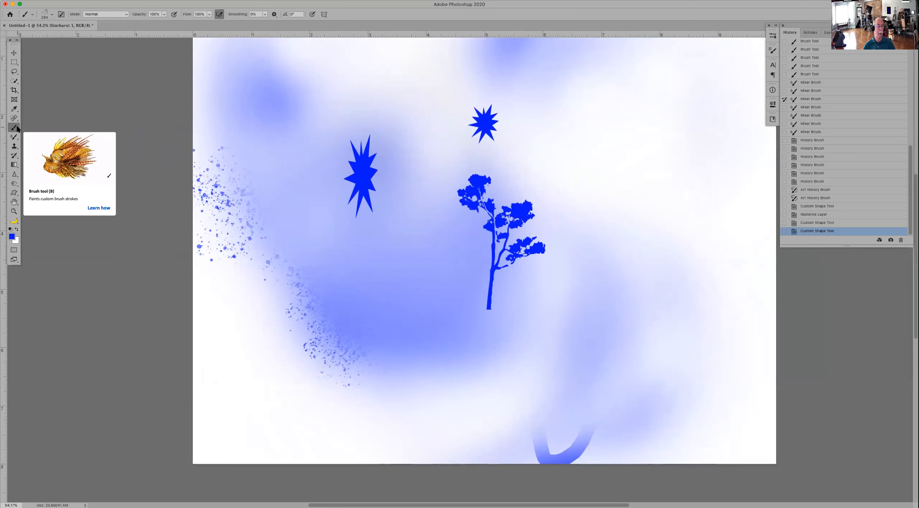
mouse_move(389, 184)
left_mouse_down()
mouse_move(406, 223)
mouse_move(343, 214)
mouse_move(474, 215)
left_mouse_up()
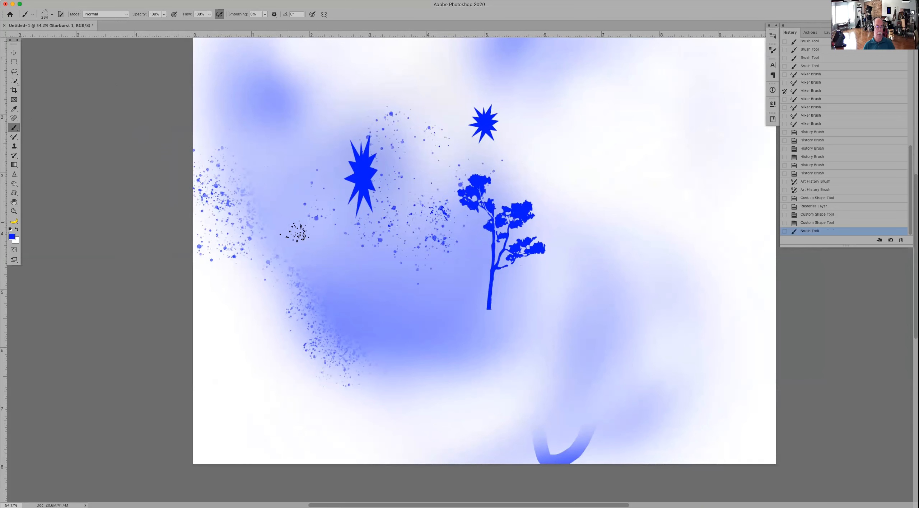
left_click_drag(302, 233, 314, 262)
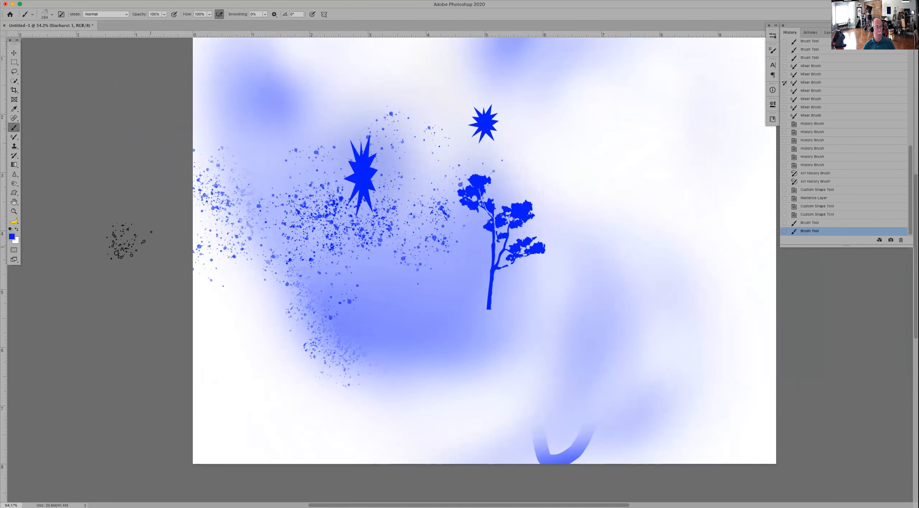
Step: Magnify the tree and nearby spatter to 200% with the Zoom tool, and activate the Spot Healing Brush
key("z")
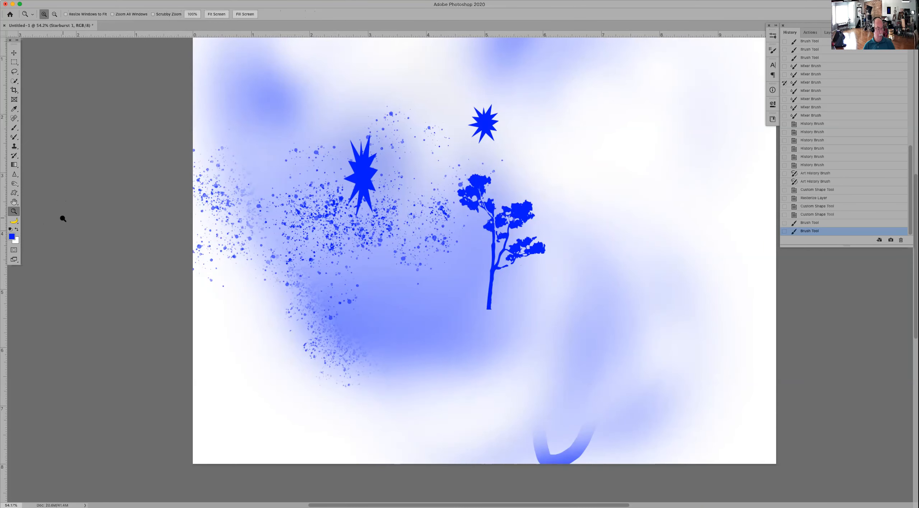
left_click(450, 204)
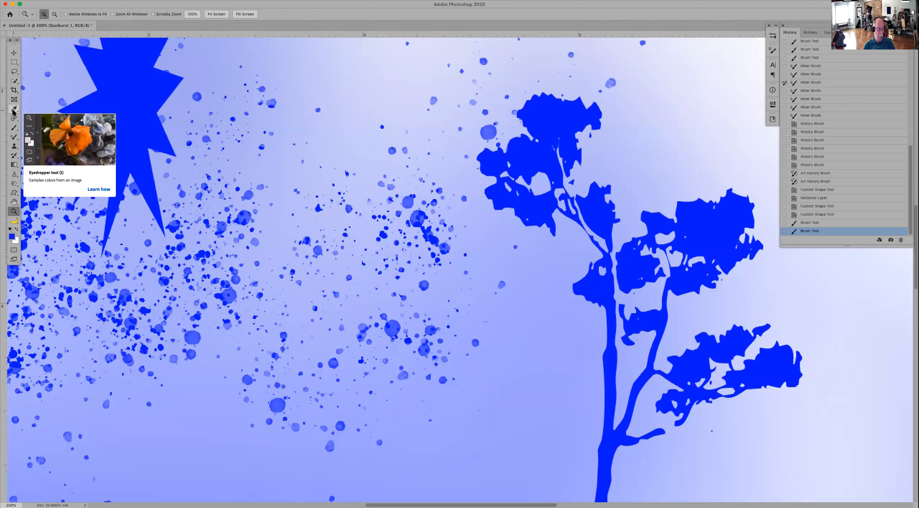
key("j")
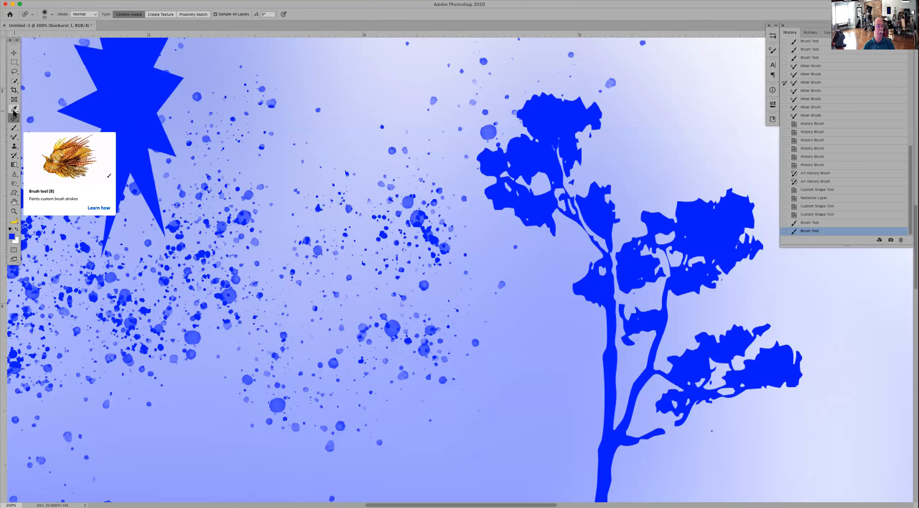
Step: Show the healing tools group, fit the whole canvas in the view, and temporarily hide all panels
left_click(14, 117)
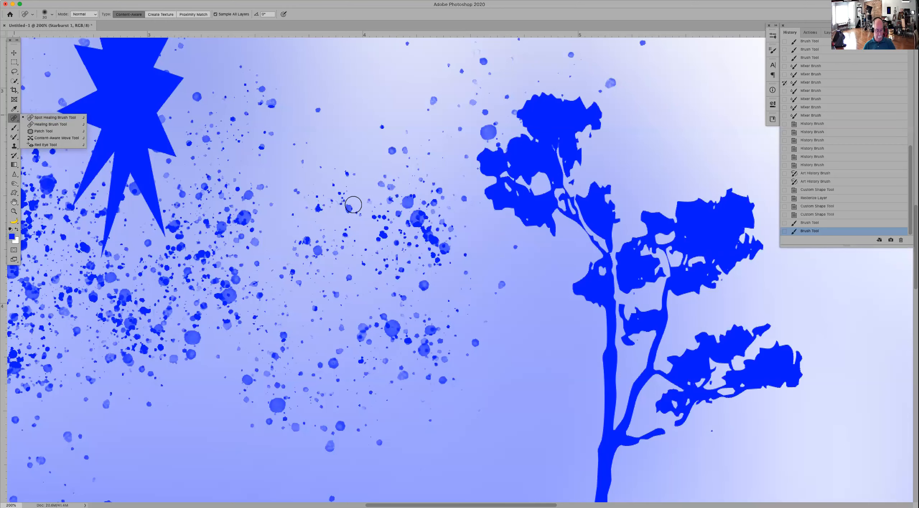
key("super+0")
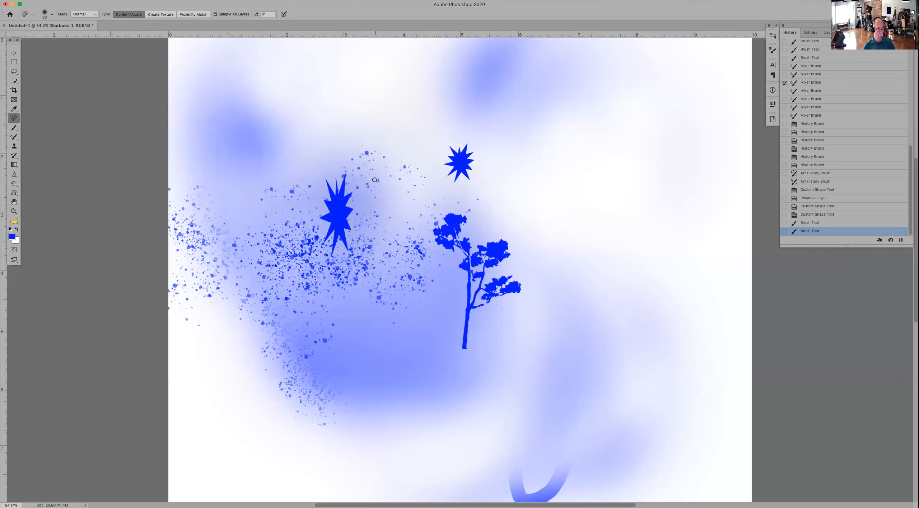
key("Tab")
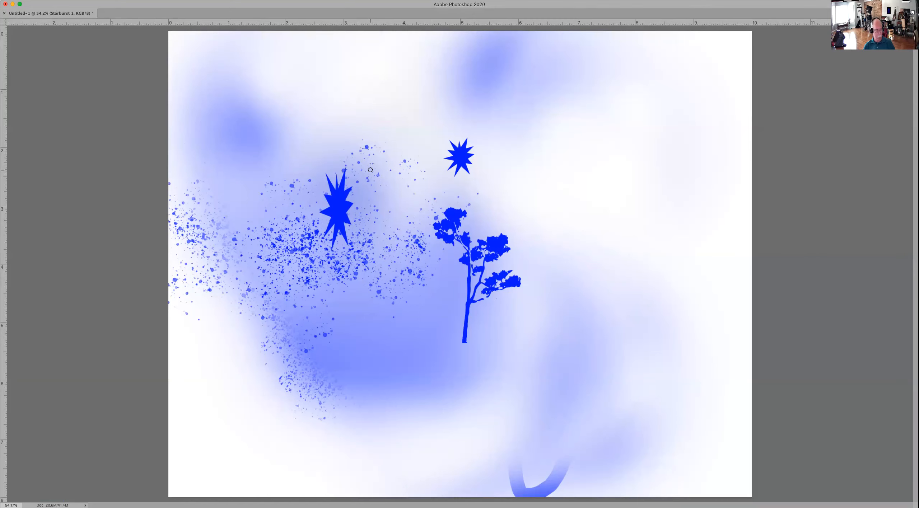
key("Tab")
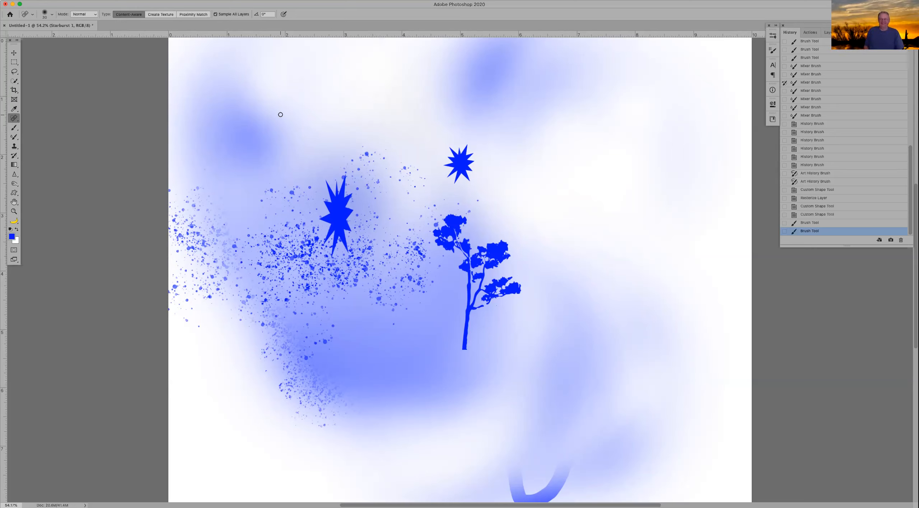
Step: Make a short diagonal Spot Healing Brush stroke in the pale area above and beside the smaller starburst
mouse_move(384, 87)
left_mouse_down()
mouse_move(365, 144)
mouse_move(401, 128)
mouse_move(424, 131)
left_mouse_up()
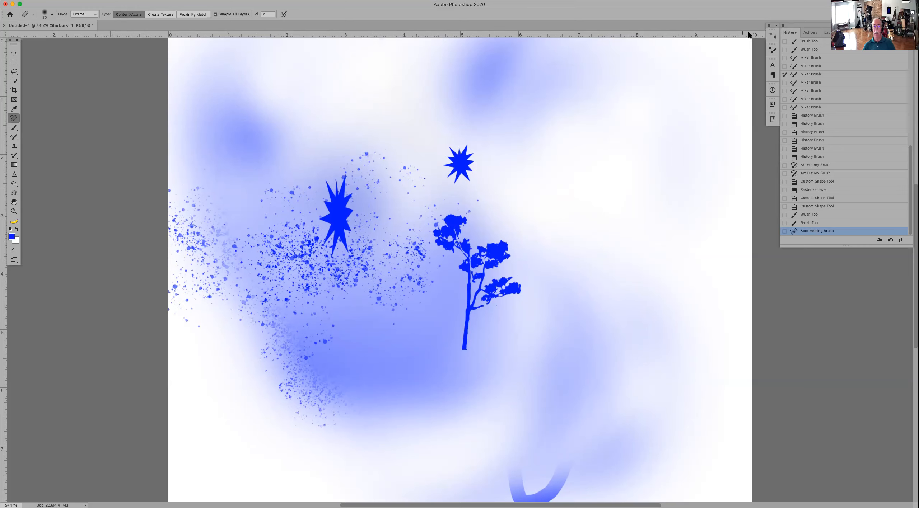
Step: Compare the Brush Settings available for the Spot Healing Brush and the Brush tool, keeping the Brush tool active
left_click(772, 38)
left_click(773, 51)
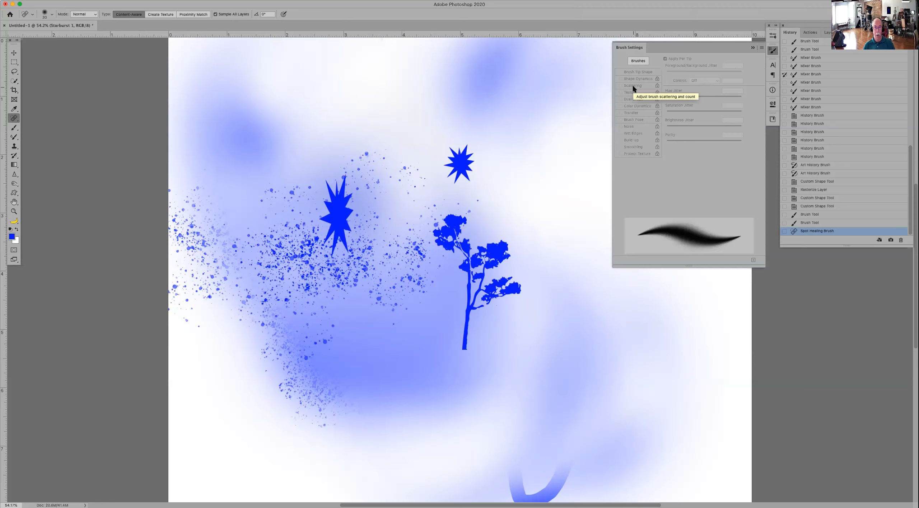
left_click(14, 128)
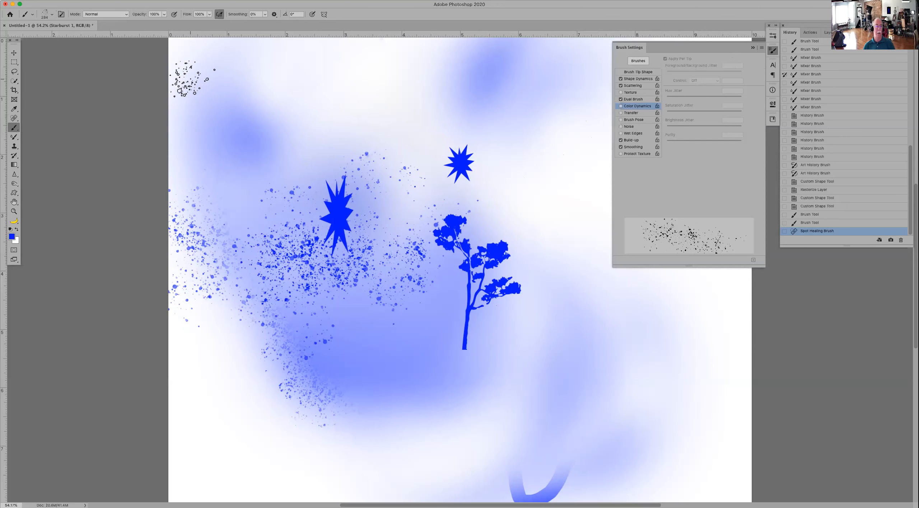
left_click(753, 48)
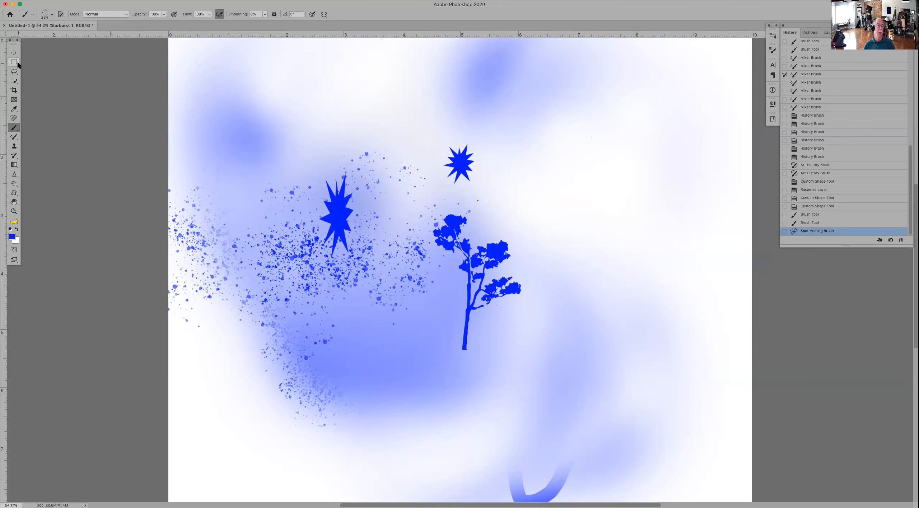
Step: Examine the Brush tool's preset groups, including the custom brush collection and its folder of powder and logo brushes
left_click(52, 14)
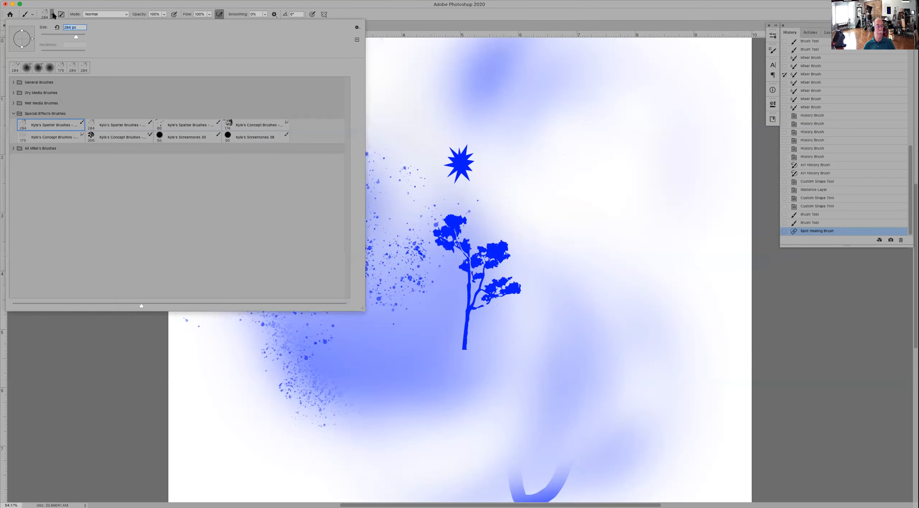
left_click(14, 114)
left_click(14, 124)
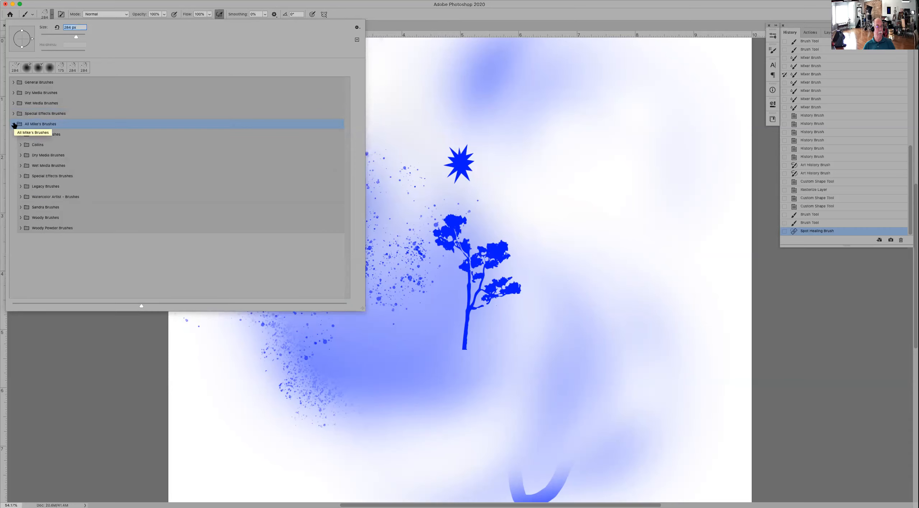
left_click(21, 145)
left_click(21, 145)
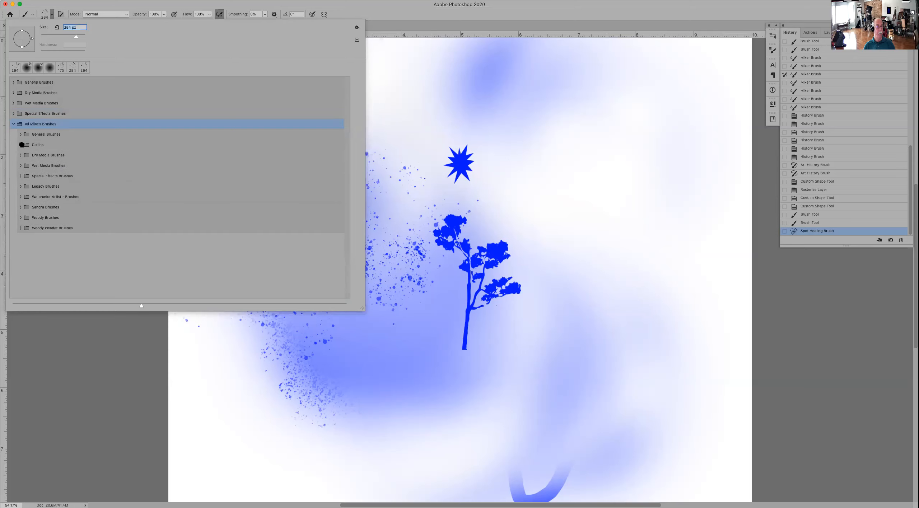
left_click(13, 123)
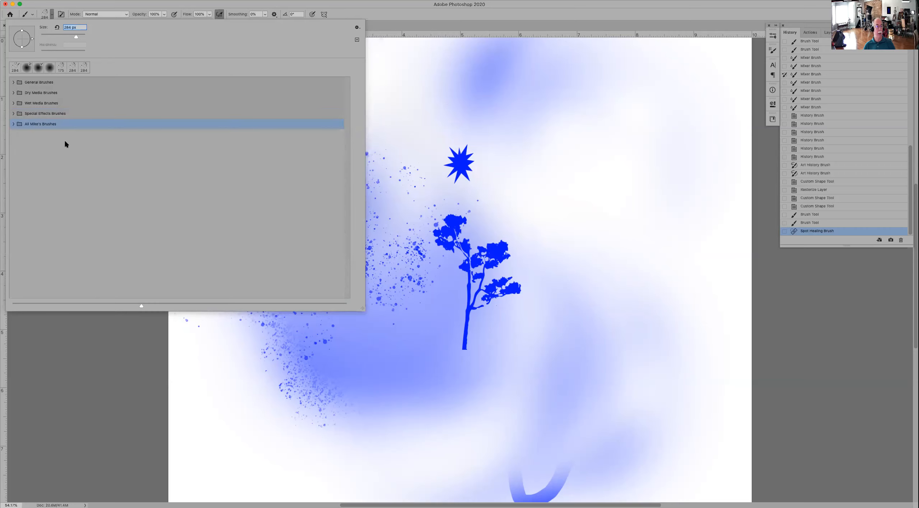
left_click(12, 124)
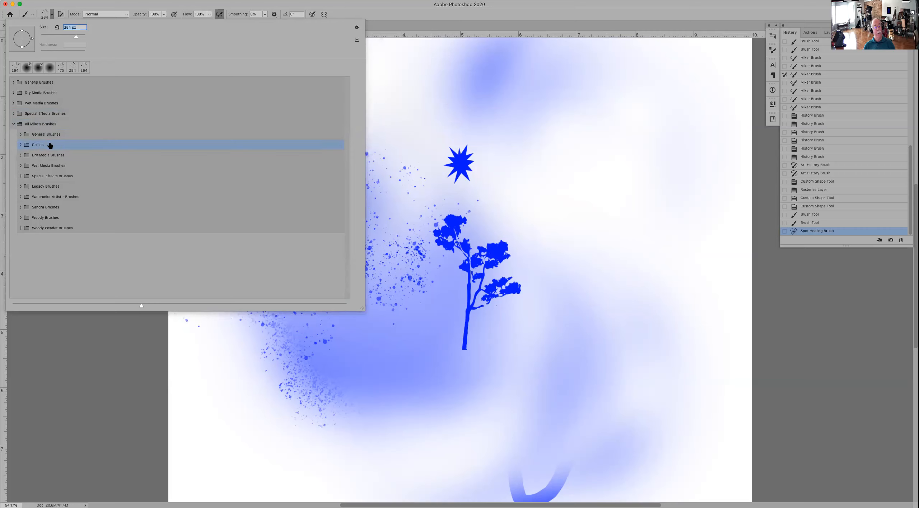
left_click(20, 145)
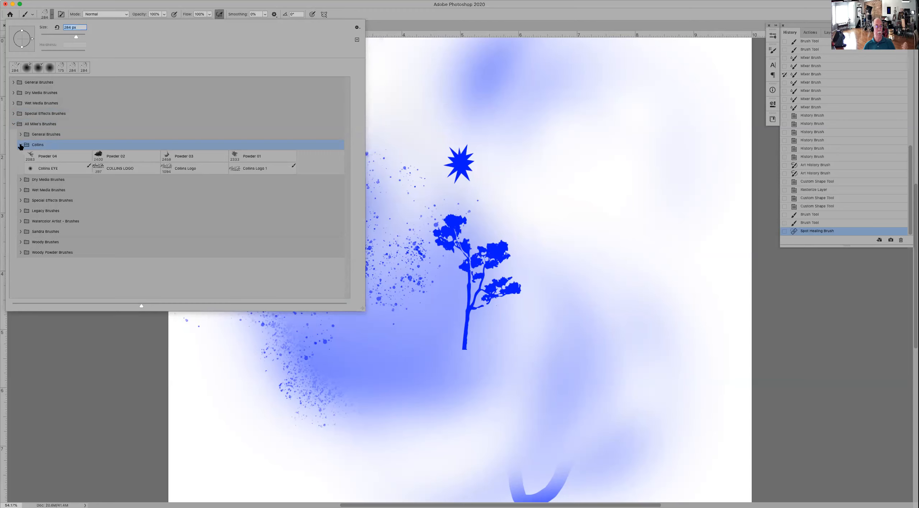
left_click(21, 145)
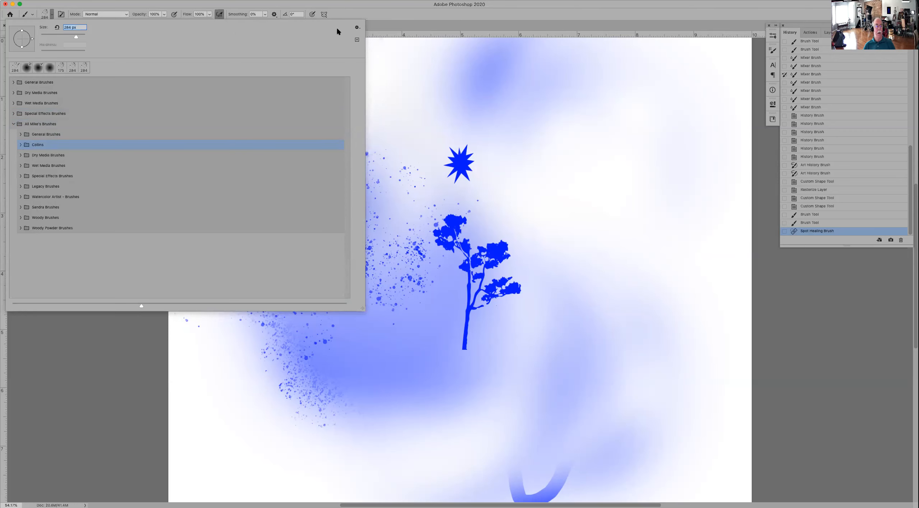
left_click(410, 22)
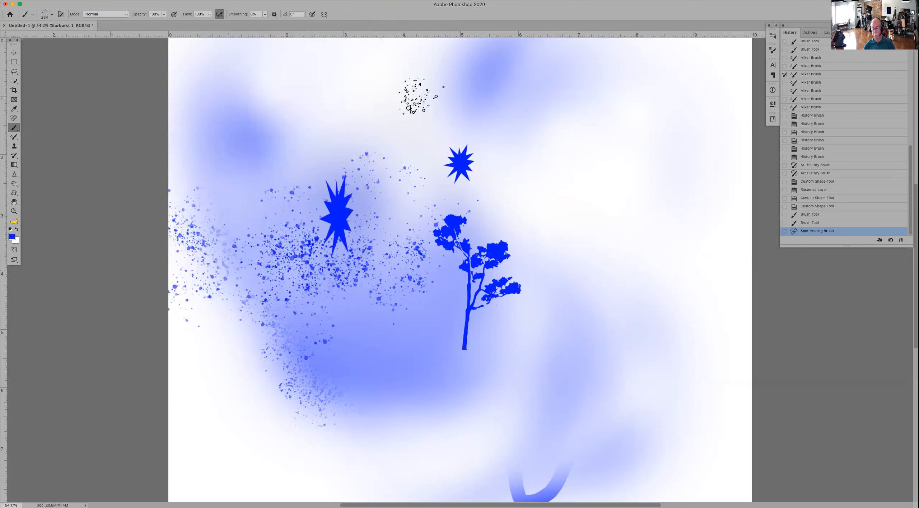